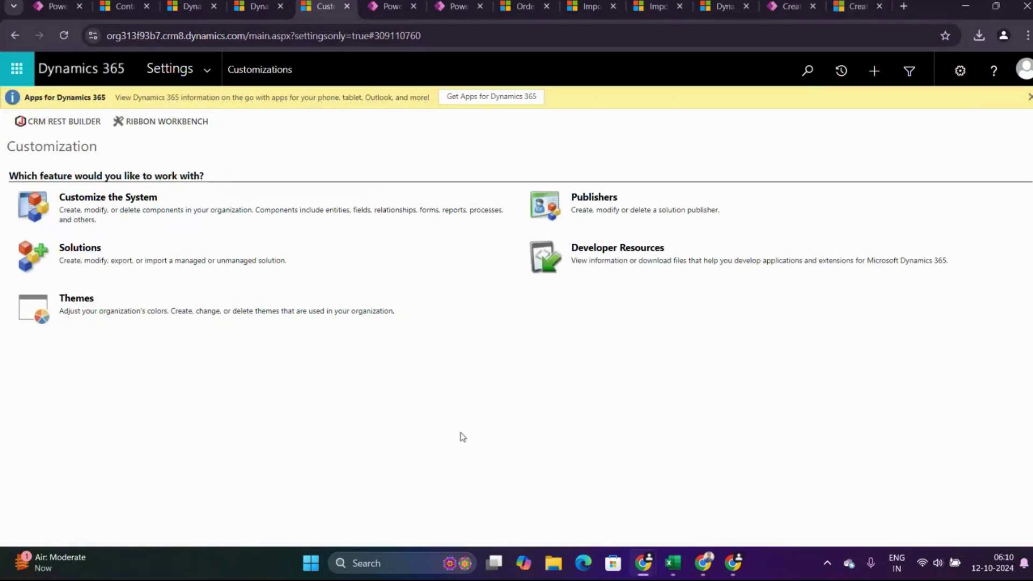
Open Advanced Find full-screen and list all Battalions records, showing Testing 12345.
{"action": "left_click", "coordinate": [908, 81]}
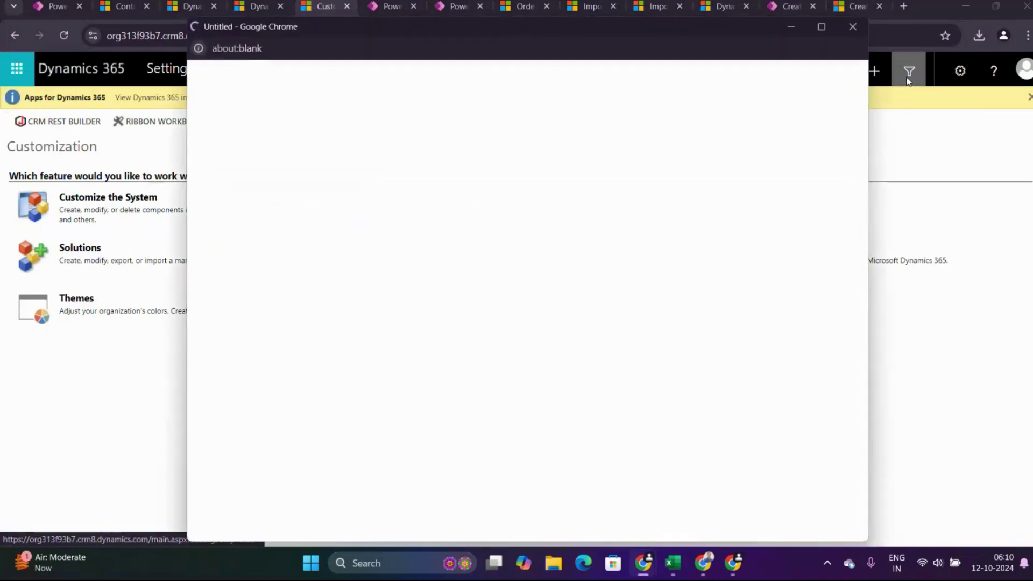
{"action": "left_click", "coordinate": [821, 27]}
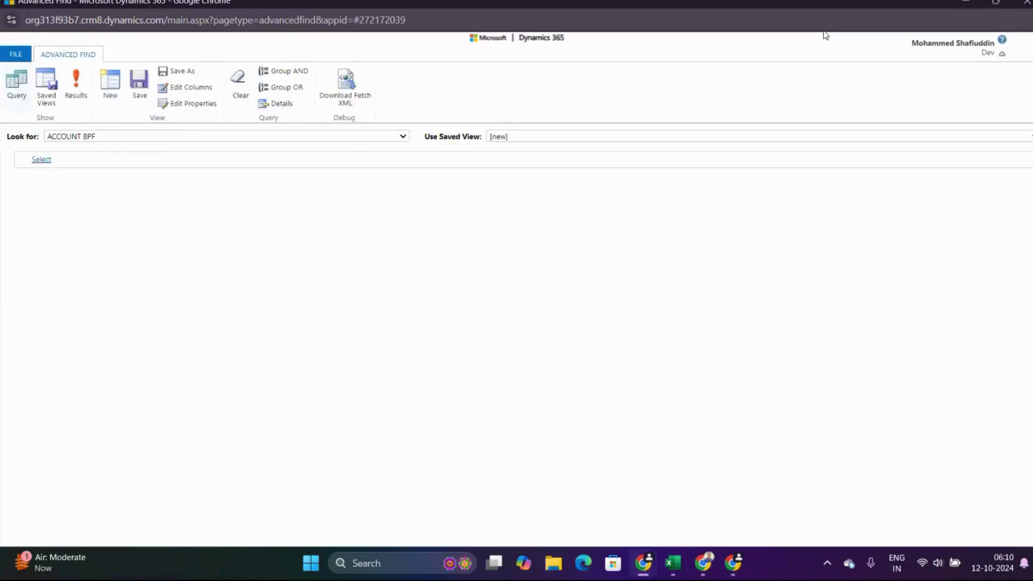
{"action": "left_click", "coordinate": [189, 139]}
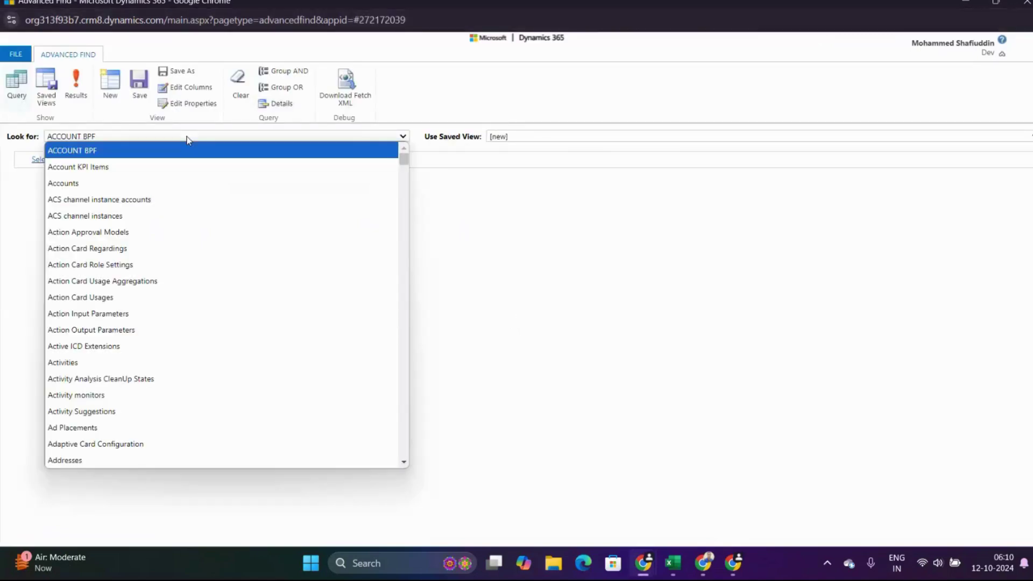
{"action": "key", "text": "b"}
{"action": "key", "text": "b"}
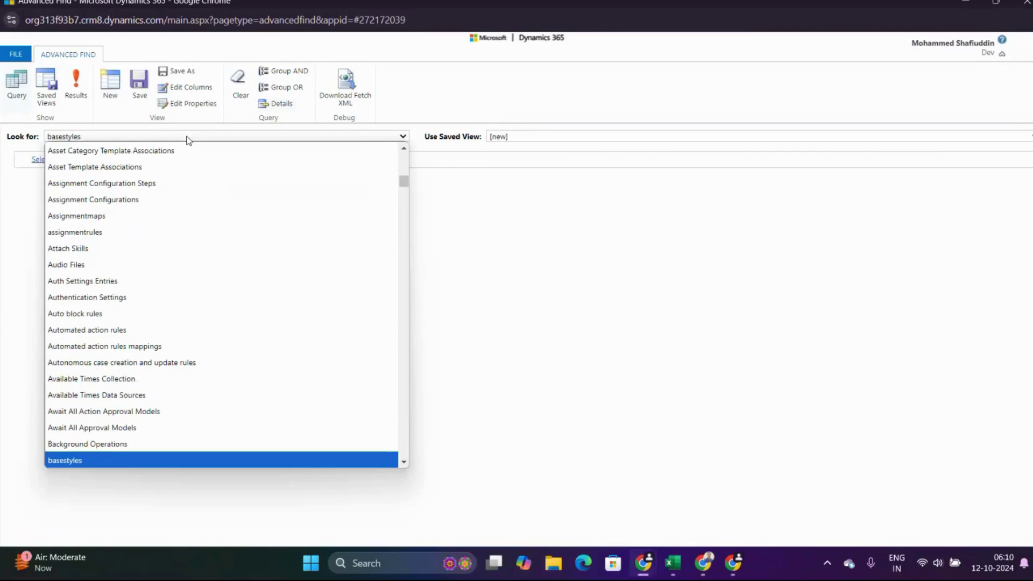
{"action": "key", "text": "Down"}
{"action": "key", "text": "Down"}
{"action": "key", "text": "Down"}
{"action": "key", "text": "Down"}
{"action": "key", "text": "Down"}
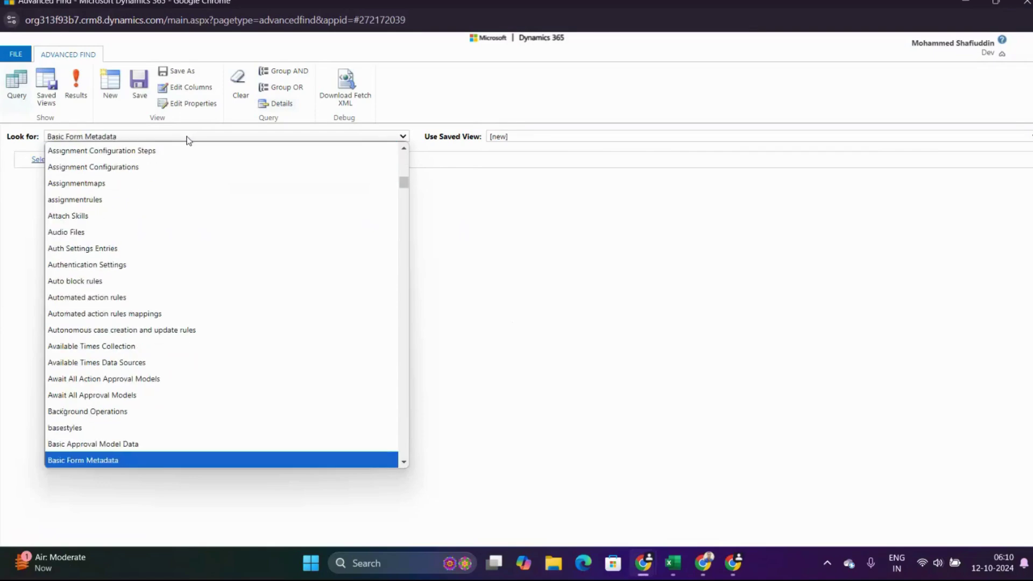
{"action": "key", "text": "Up"}
{"action": "key", "text": "Return"}
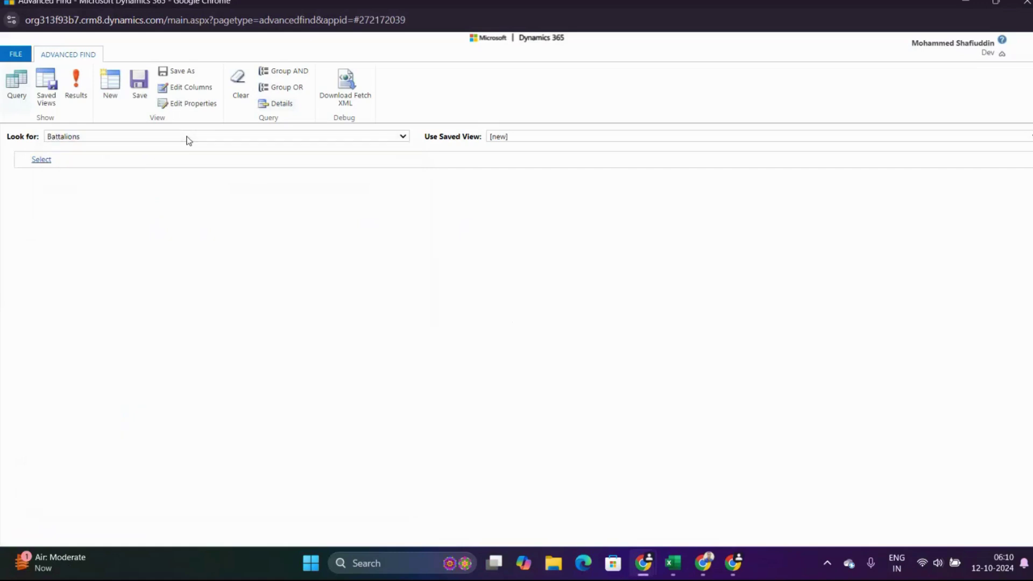
{"action": "left_click", "coordinate": [80, 86]}
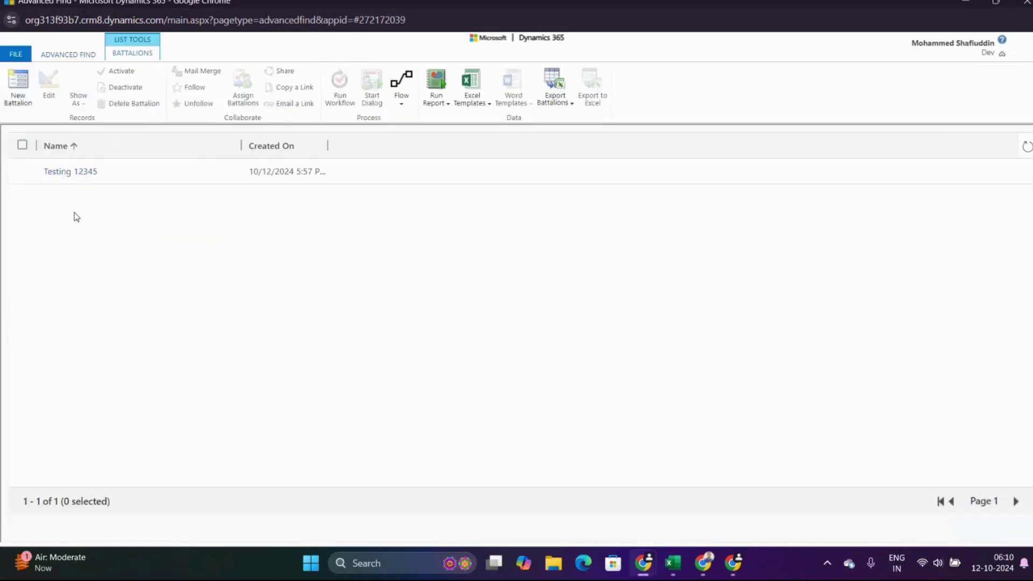
Inspect the Testing 12345 battalion, then view available ncc cadets on a New Battalion form.
{"action": "left_click", "coordinate": [66, 174]}
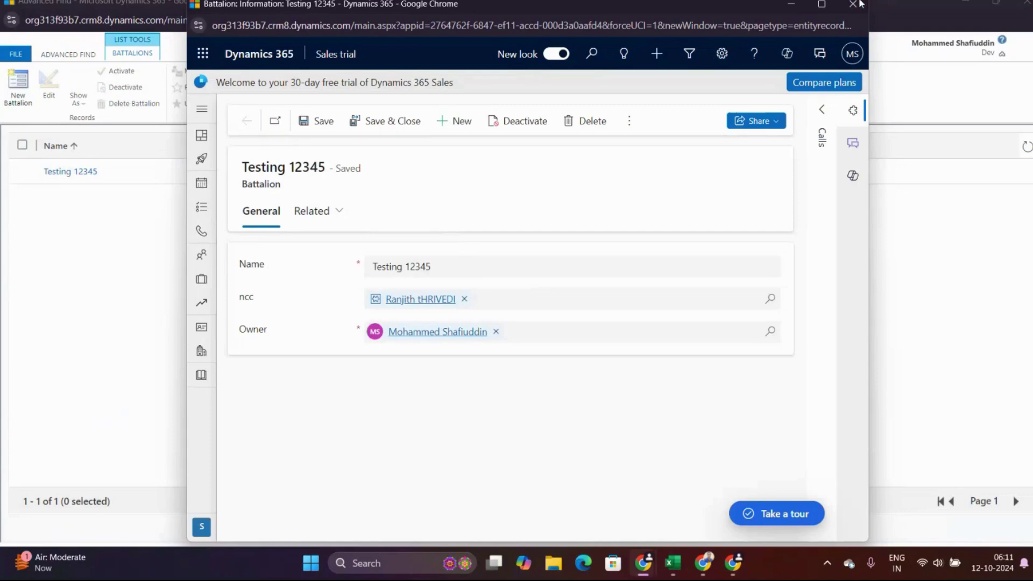
{"action": "left_click", "coordinate": [859, 4]}
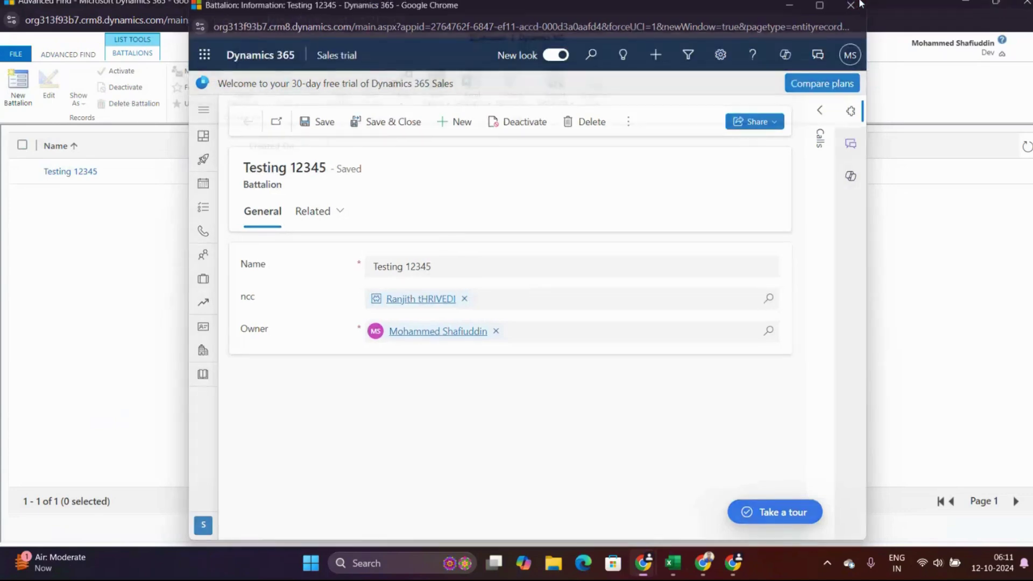
{"action": "left_click", "coordinate": [17, 99]}
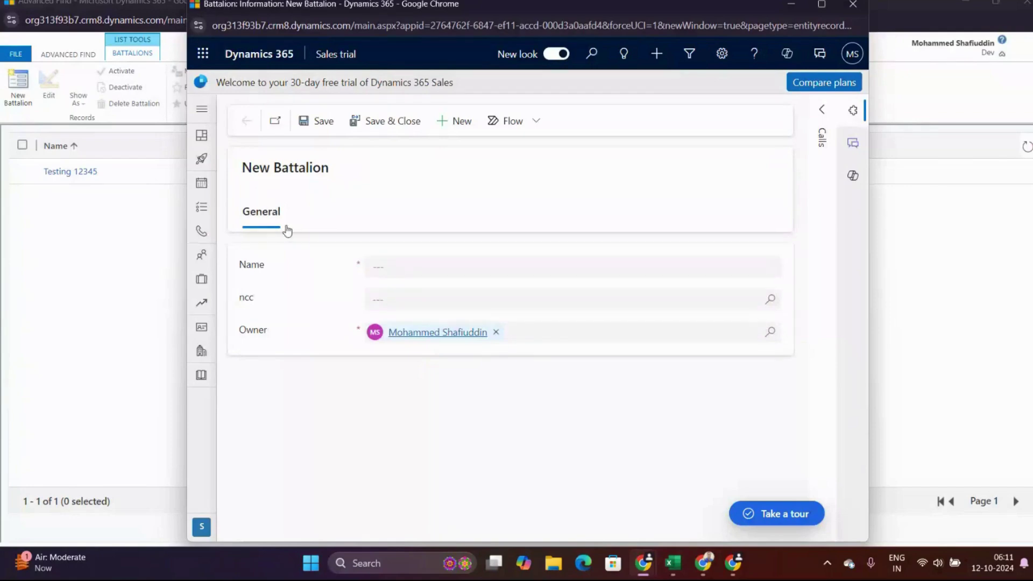
{"action": "left_click", "coordinate": [397, 301]}
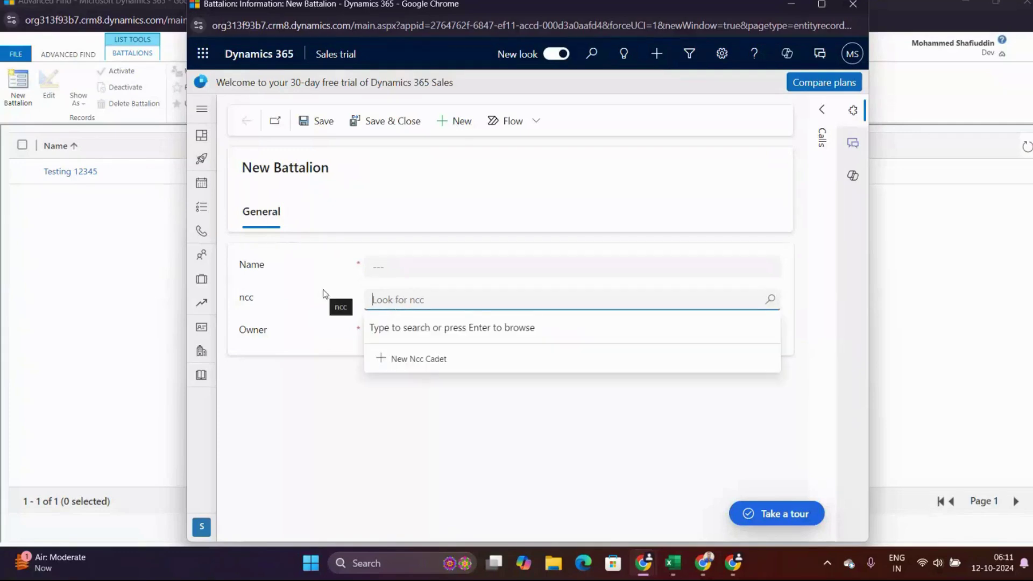
{"action": "left_click", "coordinate": [771, 299]}
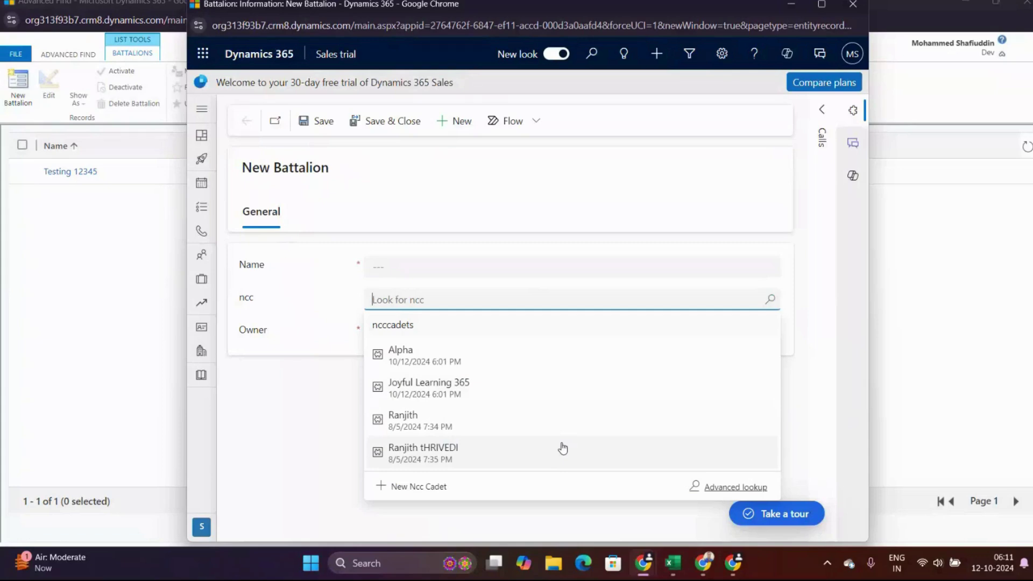
{"action": "left_click", "coordinate": [791, 5]}
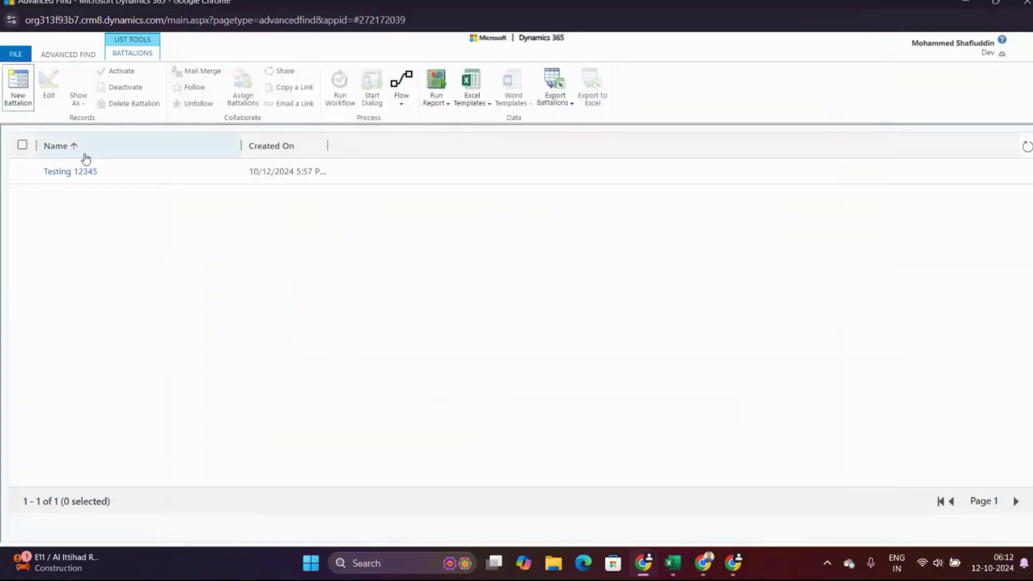
Add the ncc column to the Battalions view.
{"action": "left_click", "coordinate": [75, 54]}
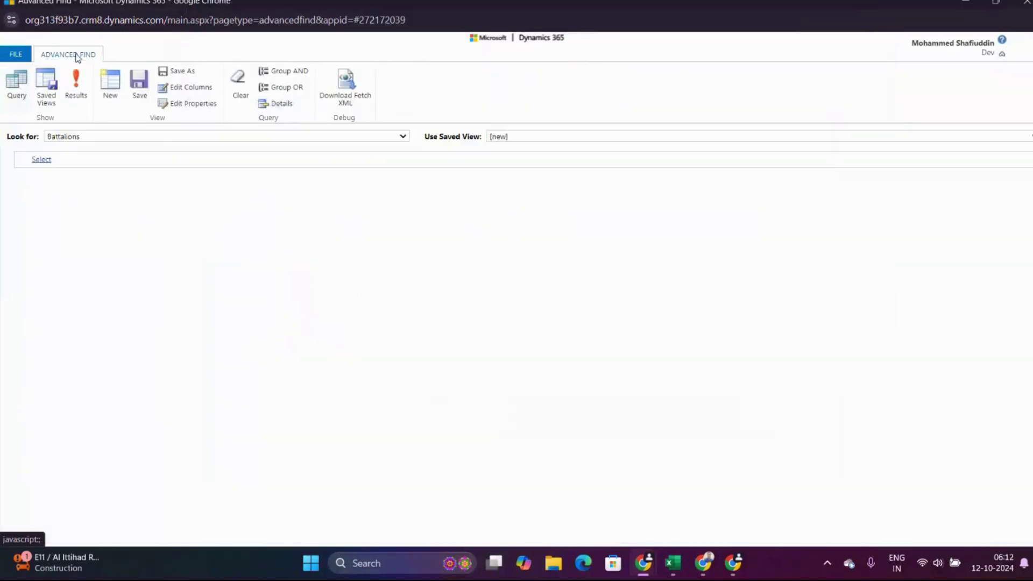
{"action": "left_click", "coordinate": [191, 92]}
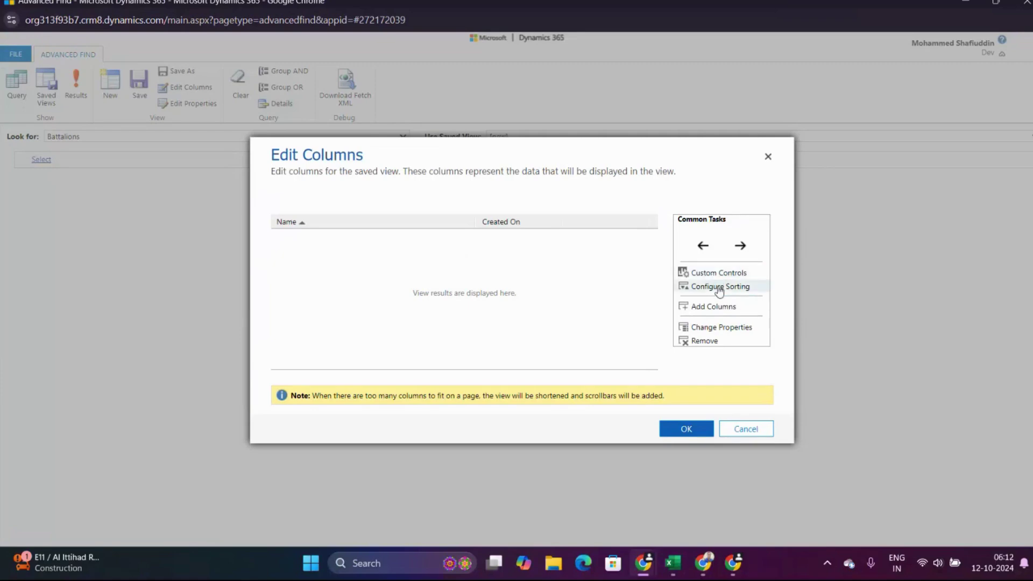
{"action": "left_click", "coordinate": [720, 307]}
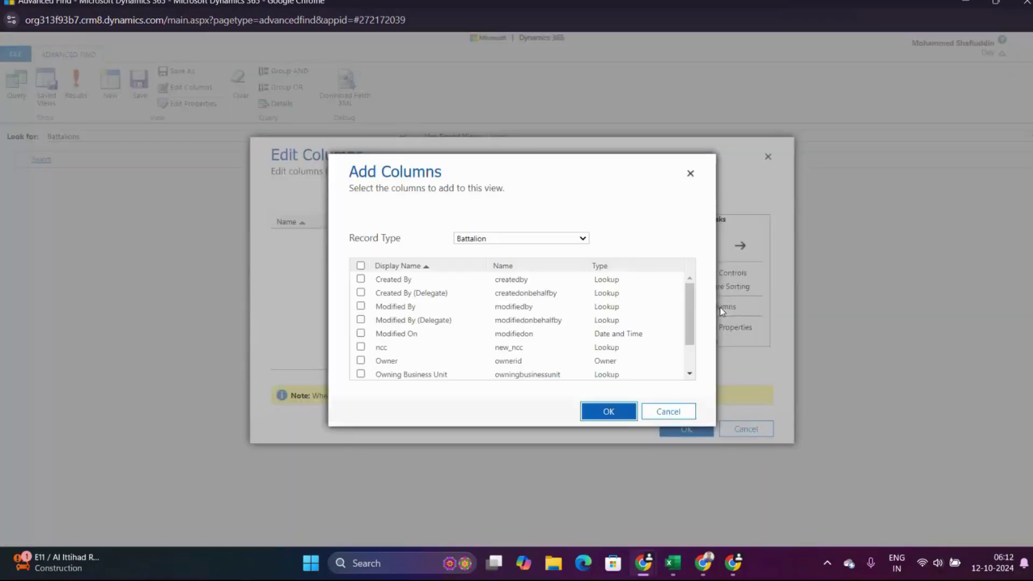
{"action": "key", "text": "ctrl+f"}
{"action": "type", "text": "ncc"}
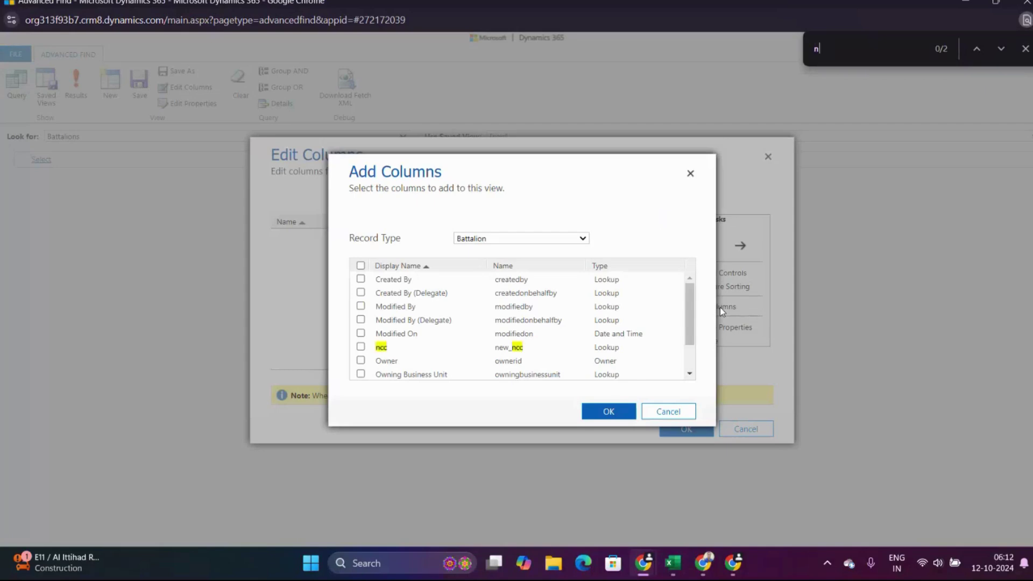
{"action": "left_click", "coordinate": [405, 350]}
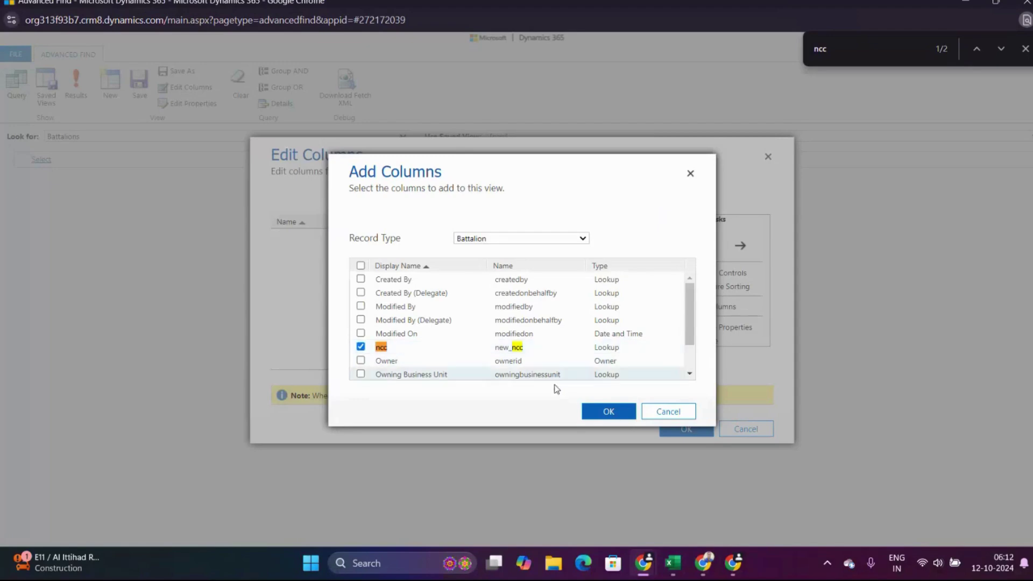
{"action": "left_click", "coordinate": [610, 411]}
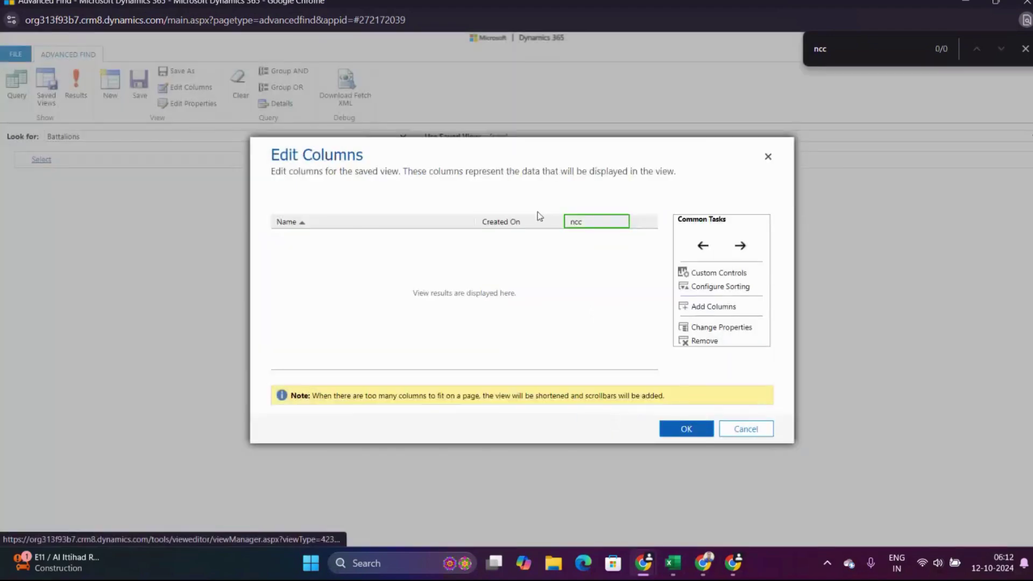
Remove the Created On column and apply the column changes.
{"action": "left_click", "coordinate": [529, 224]}
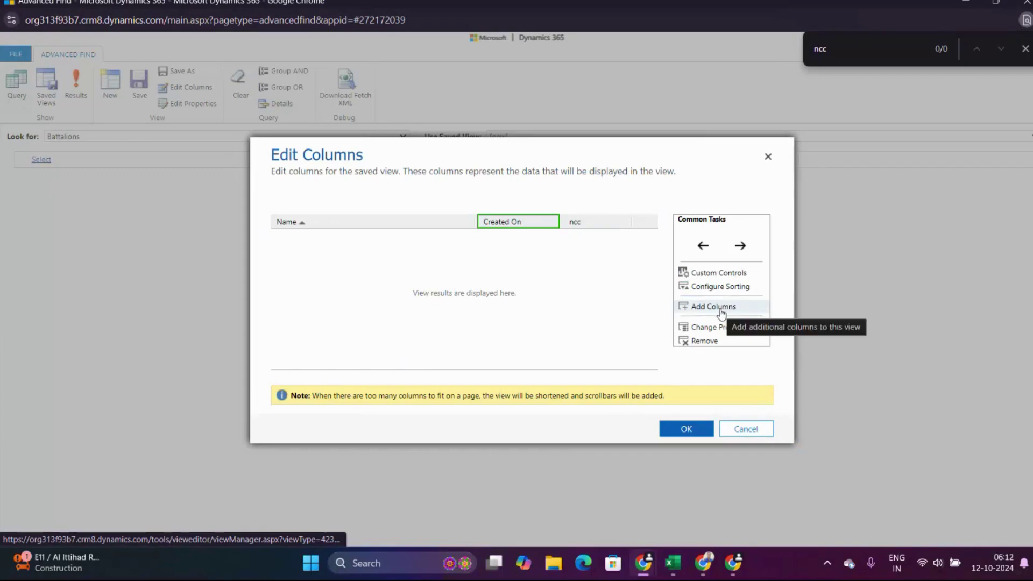
{"action": "left_click", "coordinate": [710, 340]}
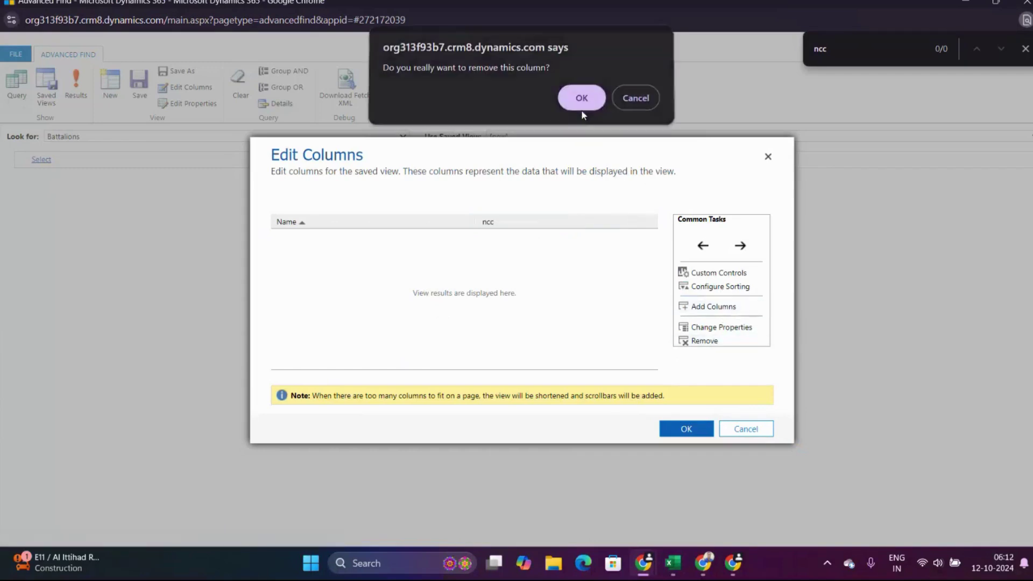
{"action": "left_click", "coordinate": [585, 100]}
{"action": "left_click", "coordinate": [687, 430]}
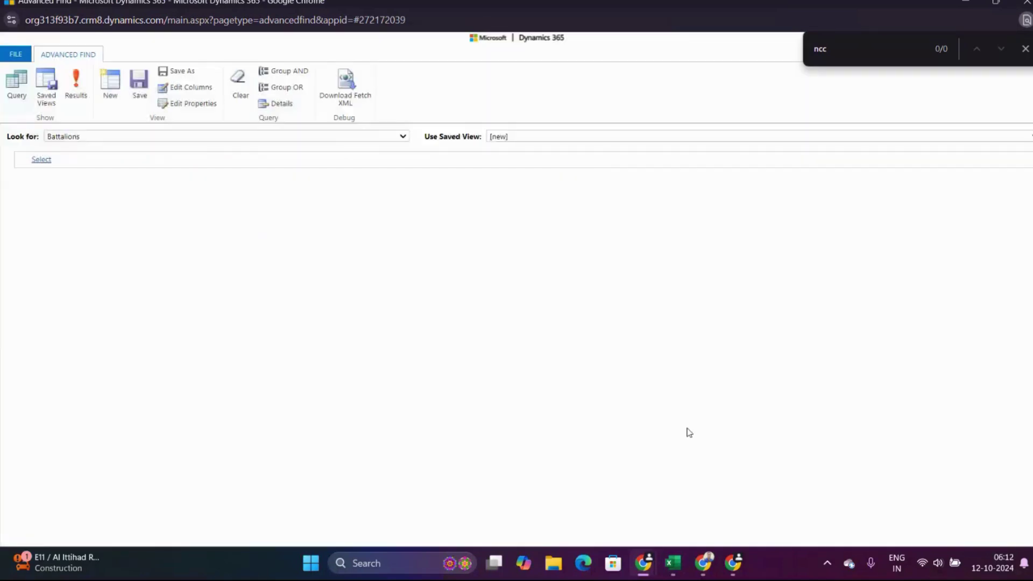
Rerun the Battalions query so Testing 12345 shows its linked ncc cadet.
{"action": "left_click", "coordinate": [80, 86]}
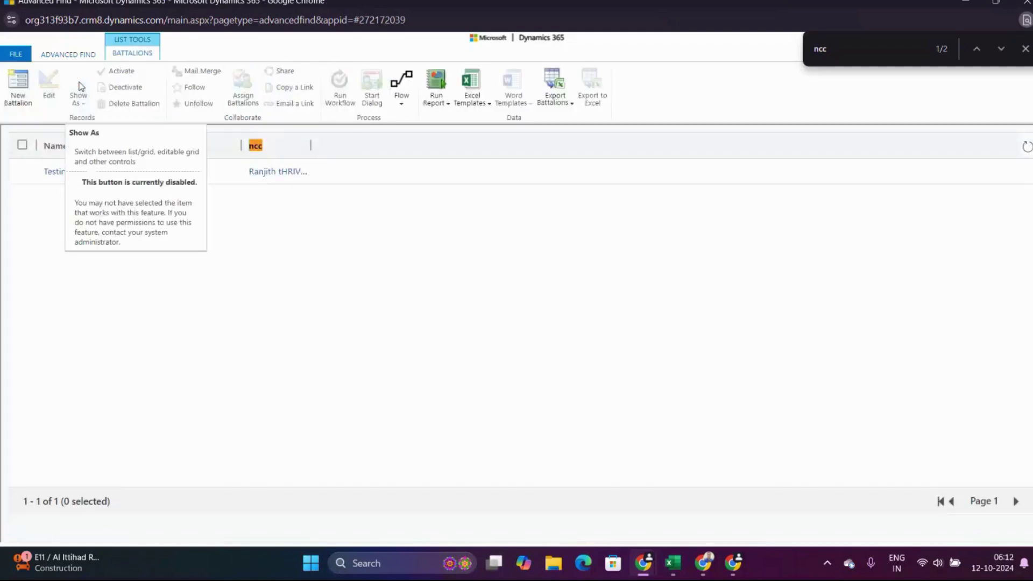
{"action": "left_click", "coordinate": [84, 56]}
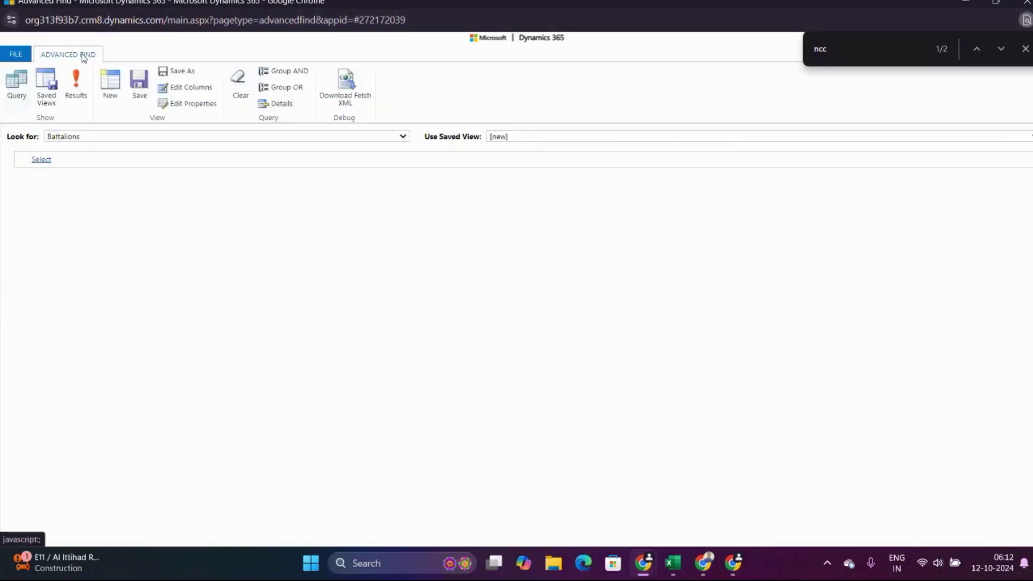
{"action": "left_click", "coordinate": [82, 95]}
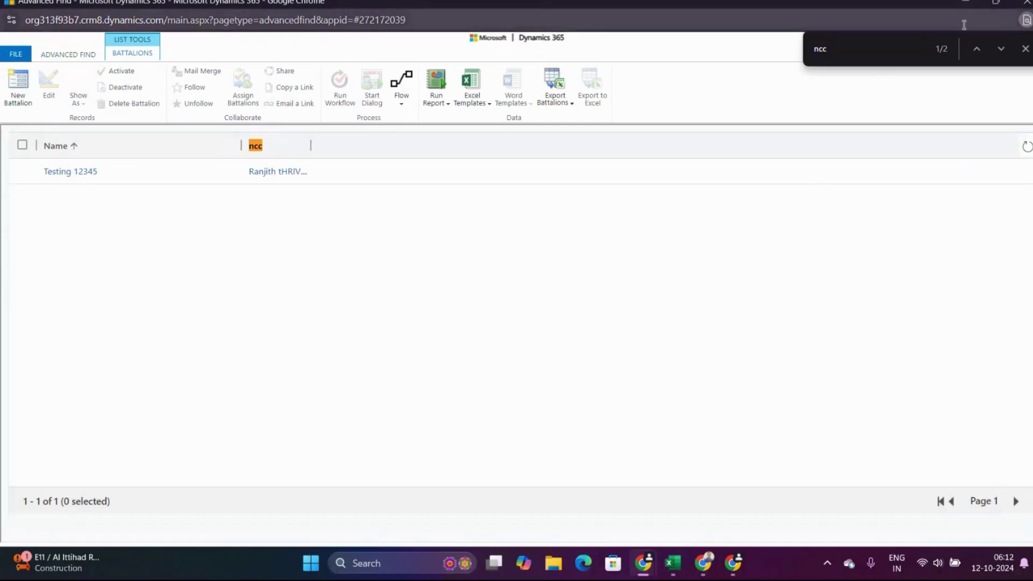
{"action": "left_click", "coordinate": [1025, 49]}
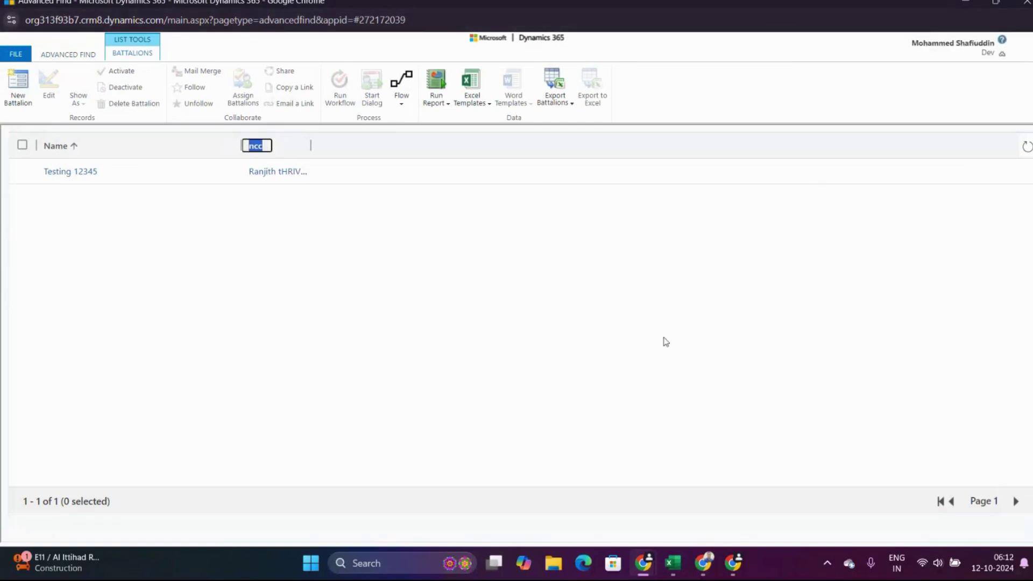
{"action": "left_click", "coordinate": [561, 566]}
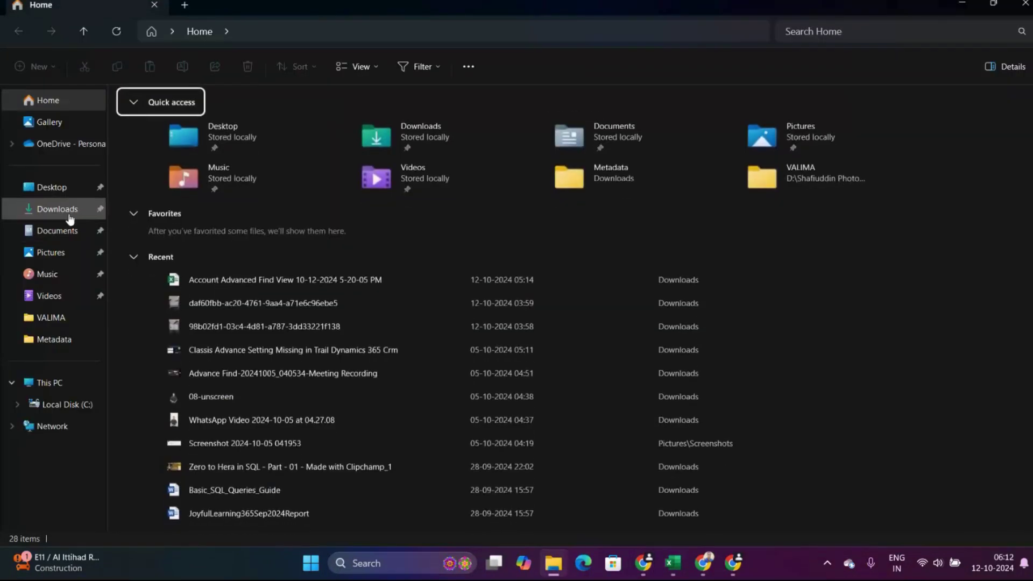
{"action": "left_click", "coordinate": [69, 211]}
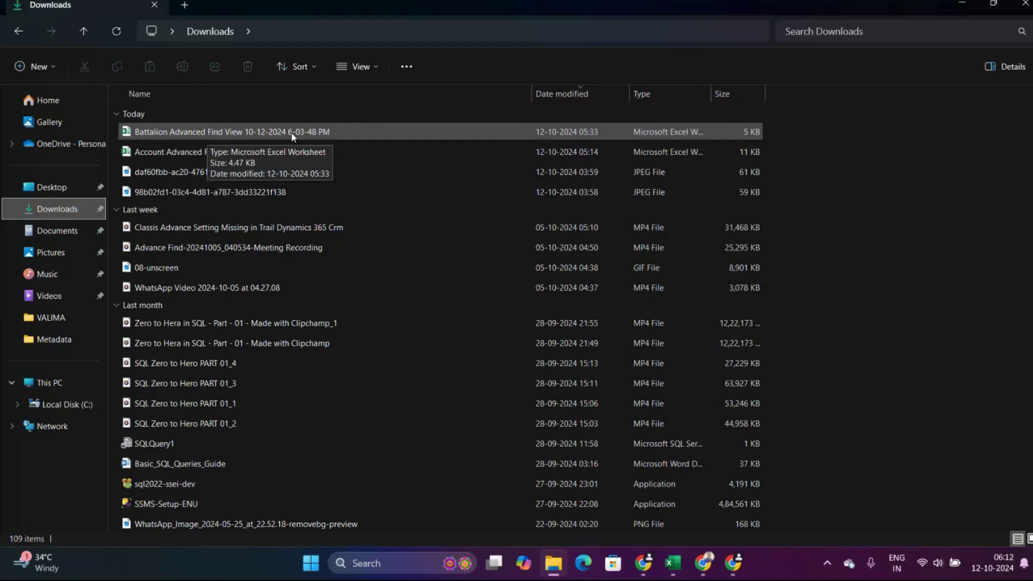
{"action": "left_click", "coordinate": [961, 3]}
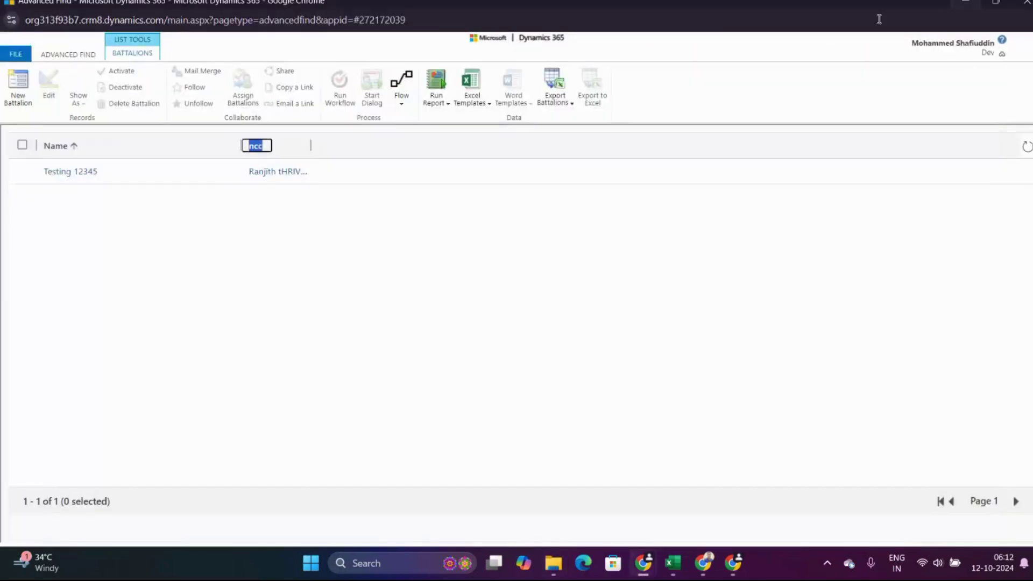
{"action": "left_click", "coordinate": [560, 102]}
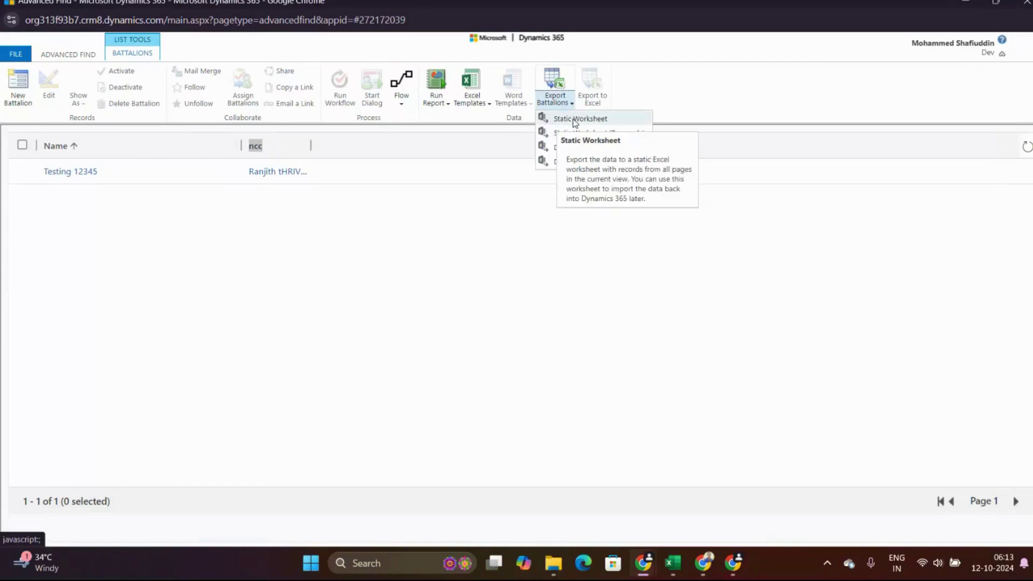
{"action": "left_click", "coordinate": [571, 119]}
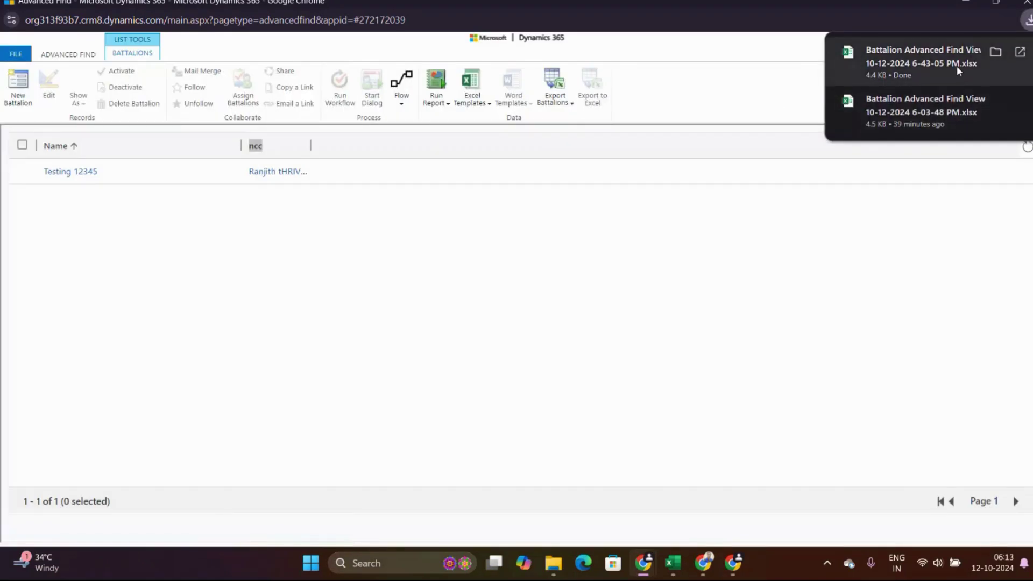
{"action": "left_click", "coordinate": [973, 3]}
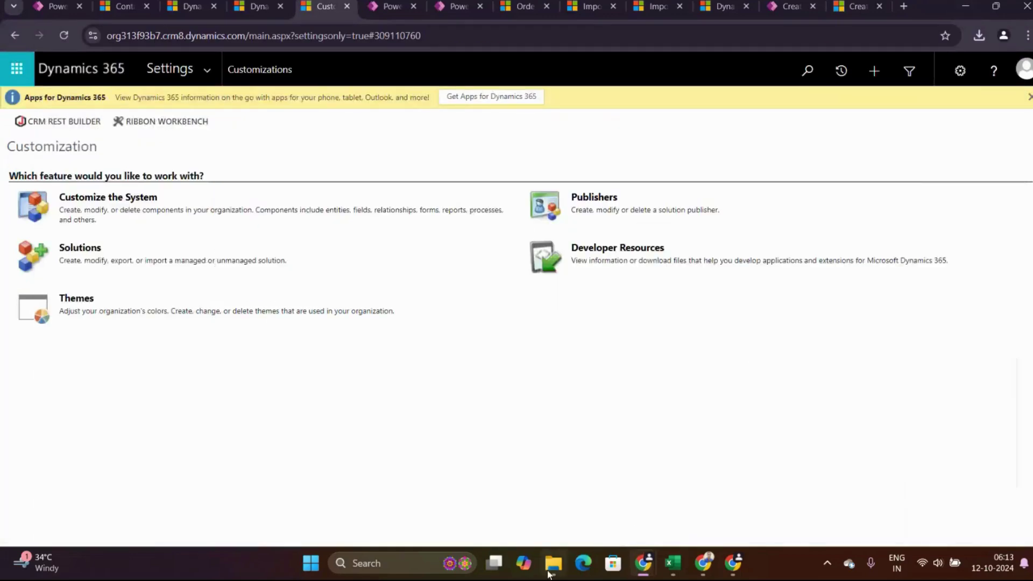
Show the Downloads folder with the 6-43-05 PM Battalion export listed first.
{"action": "left_click", "coordinate": [550, 573]}
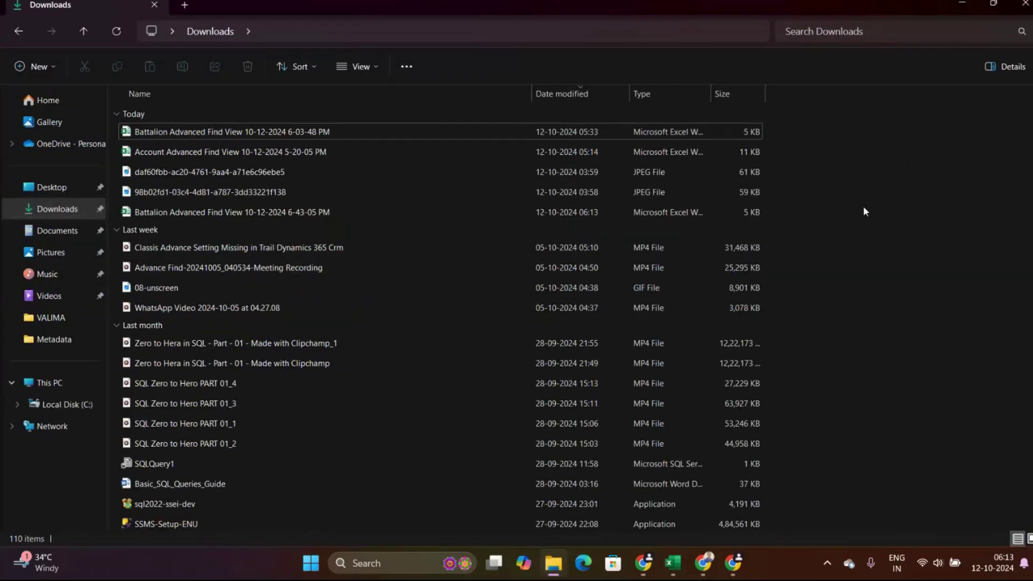
{"action": "right_click", "coordinate": [864, 208]}
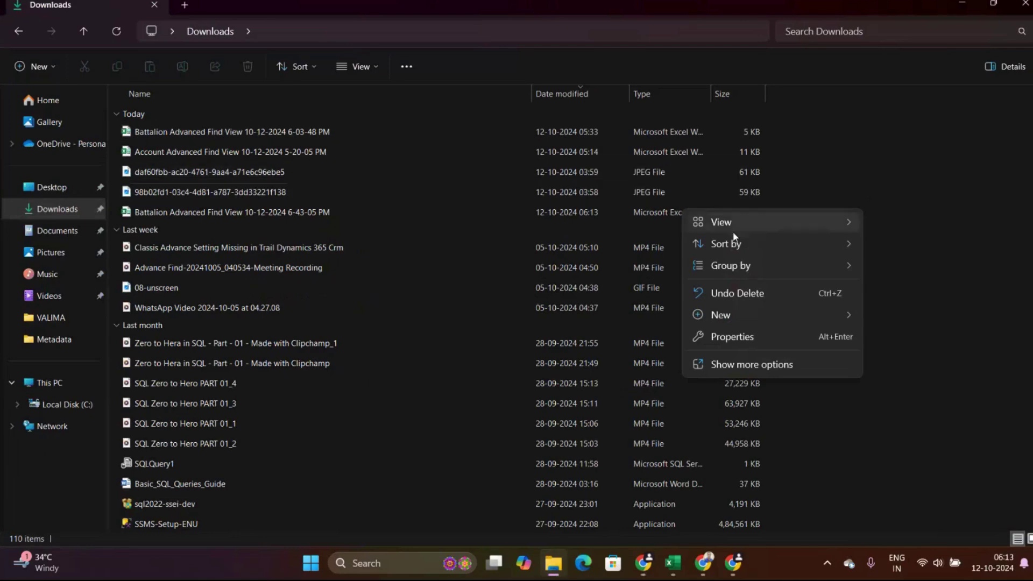
{"action": "left_click", "coordinate": [71, 237]}
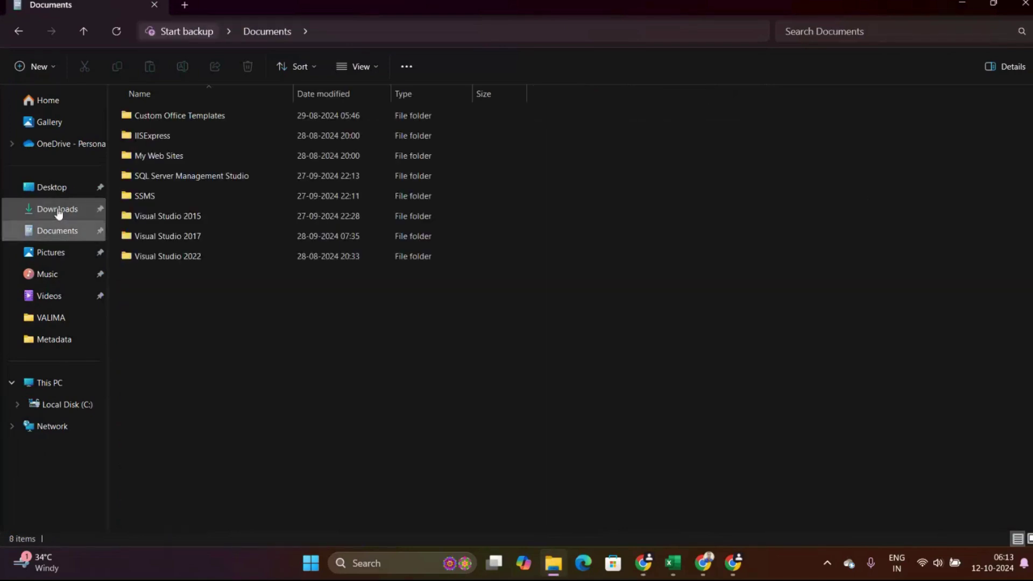
{"action": "left_click", "coordinate": [58, 211]}
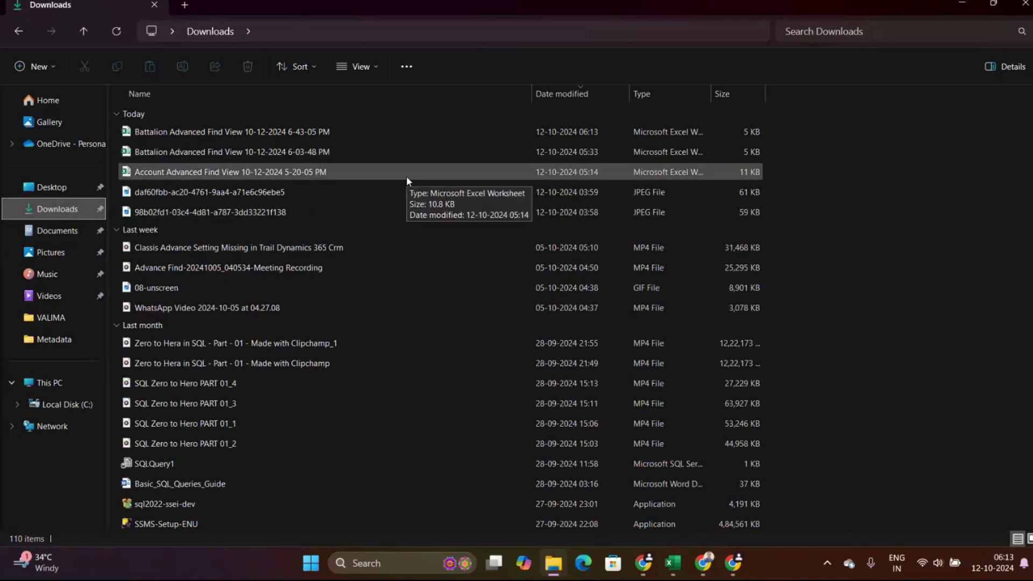
Open the Battalion export with editing enabled and clear row 2's old record.
{"action": "double_click", "coordinate": [427, 136]}
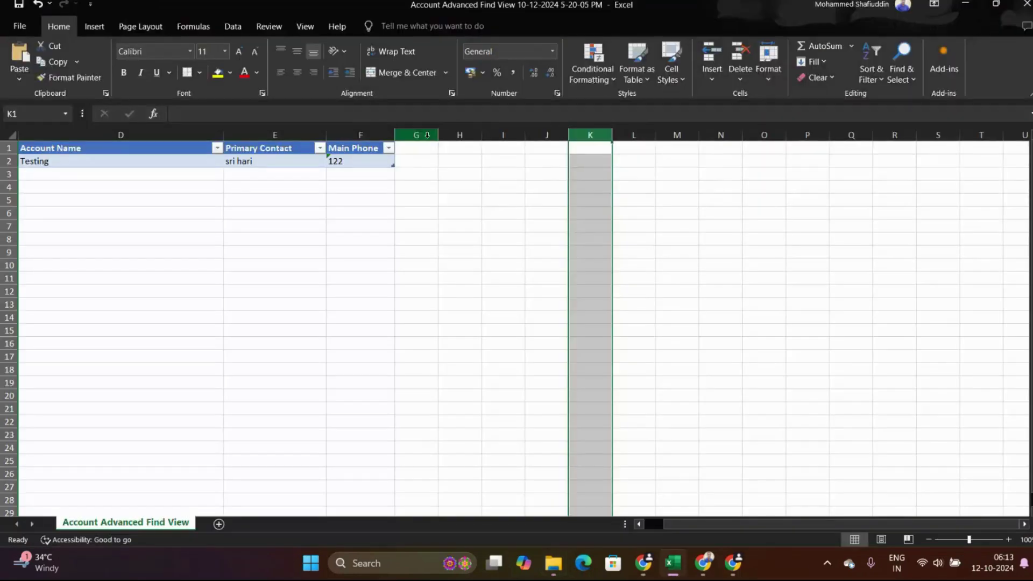
{"action": "left_click", "coordinate": [478, 226]}
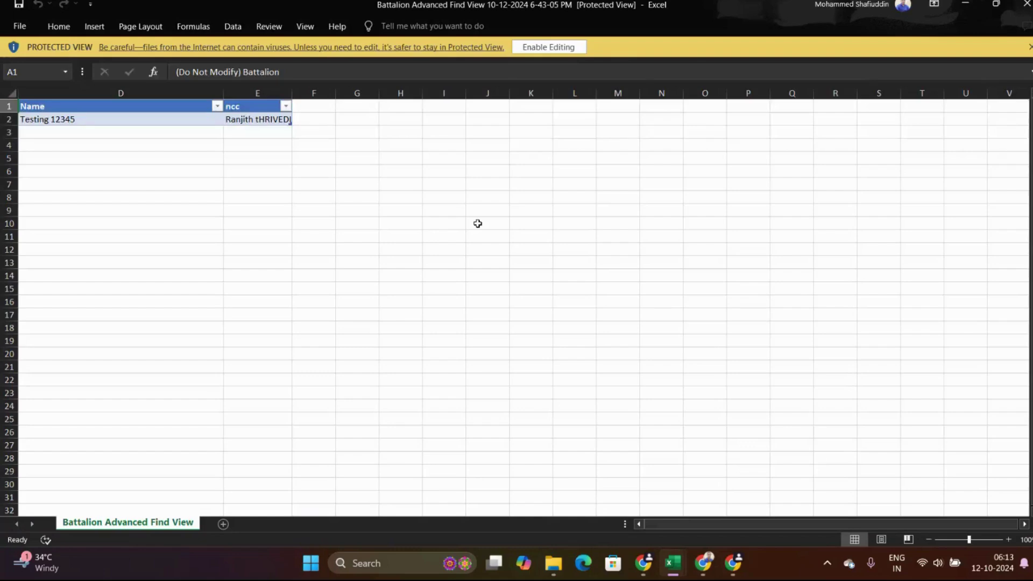
{"action": "left_click", "coordinate": [549, 46]}
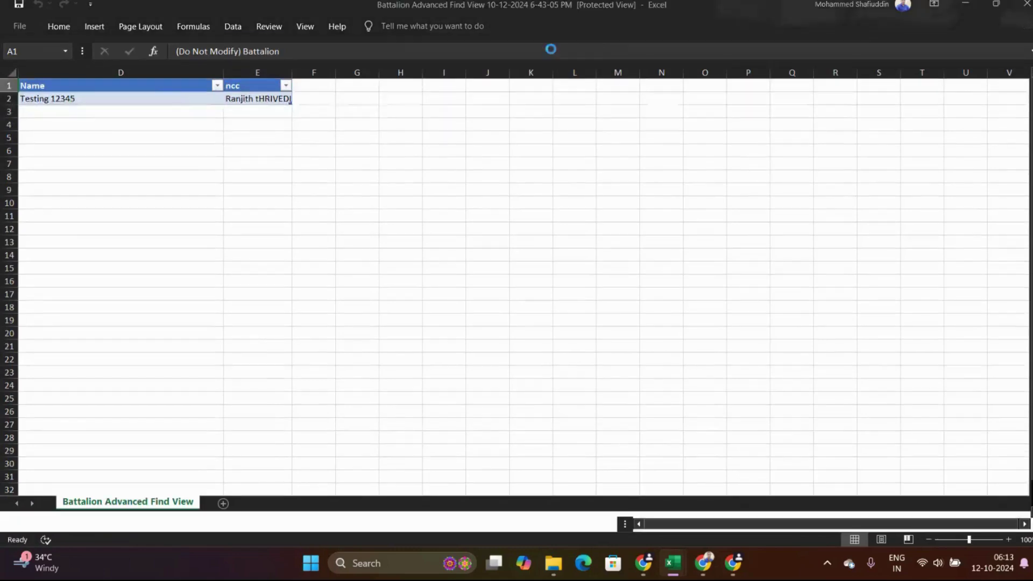
{"action": "left_click", "coordinate": [399, 255]}
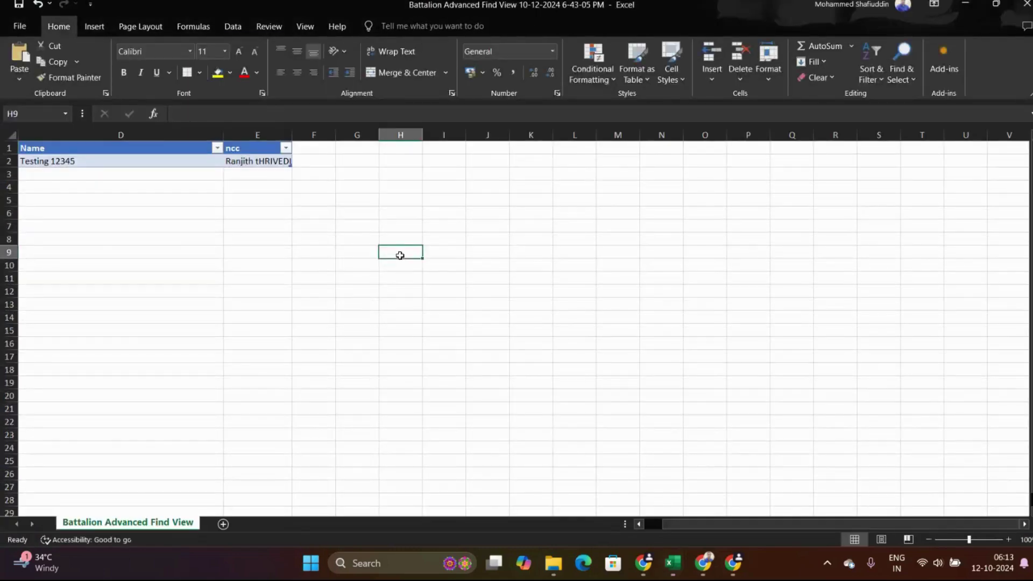
{"action": "left_click", "coordinate": [11, 164]}
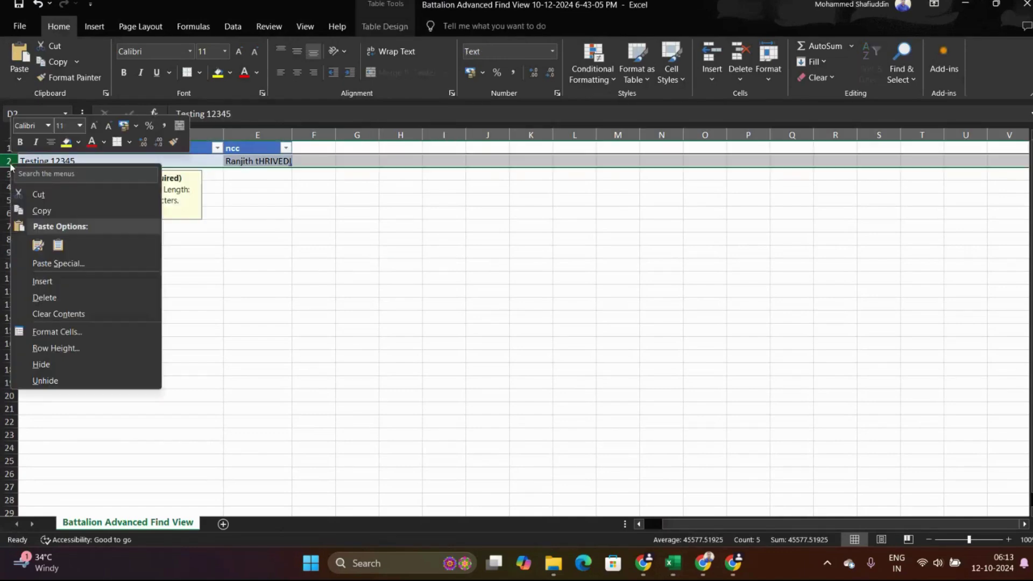
{"action": "left_click", "coordinate": [65, 300]}
{"action": "left_click", "coordinate": [268, 314]}
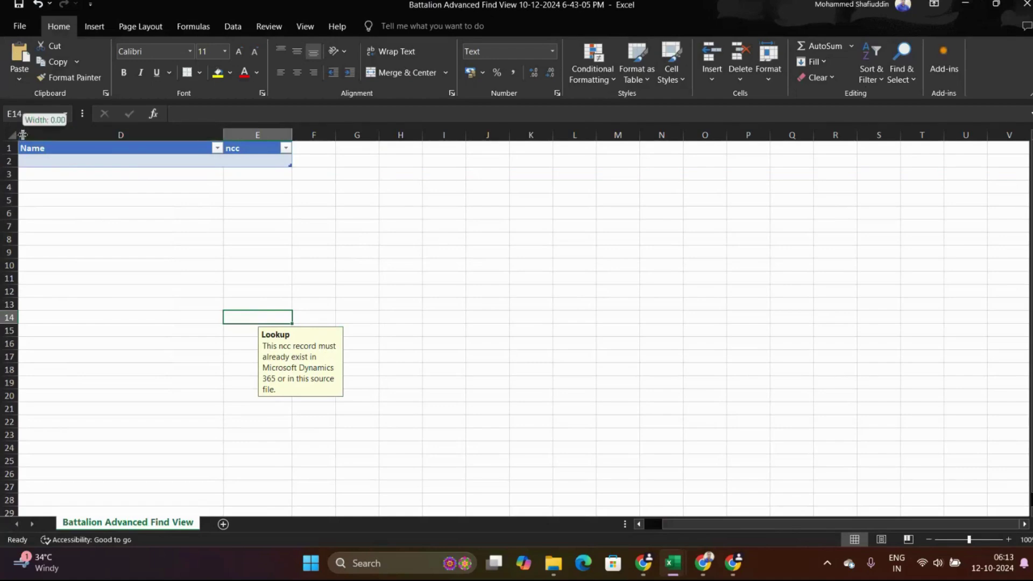
Narrow columns B and C out of sight, leaving Name and ncc visible.
{"action": "scroll", "coordinate": [49, 129], "scroll_direction": "left", "scroll_amount": 1}
{"action": "left_click_drag", "start_coordinate": [20, 134], "coordinate": [63, 135]}
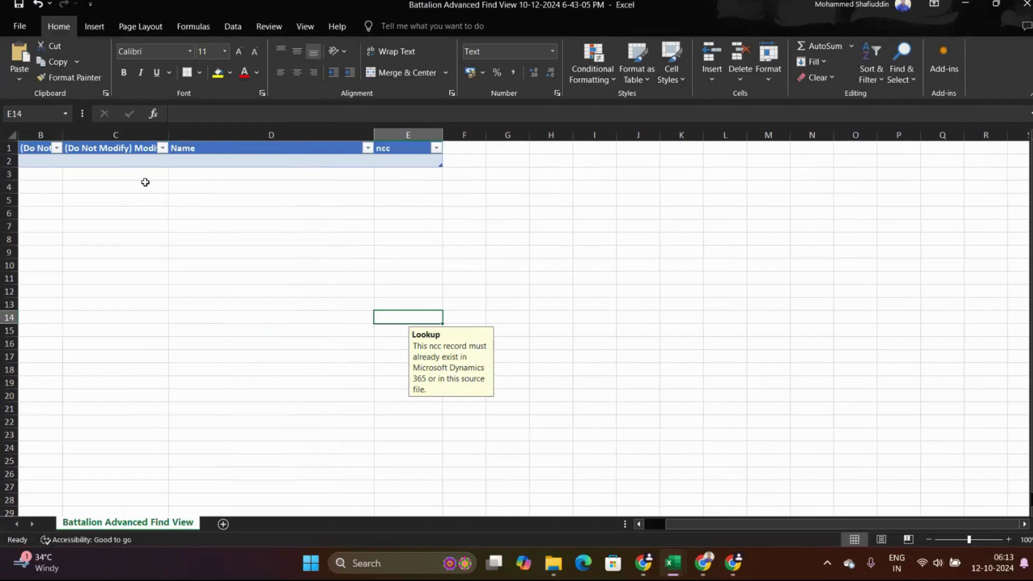
{"action": "left_click", "coordinate": [7, 161]}
{"action": "left_click_drag", "start_coordinate": [62, 135], "coordinate": [26, 135]}
{"action": "left_click_drag", "start_coordinate": [132, 132], "coordinate": [33, 119]}
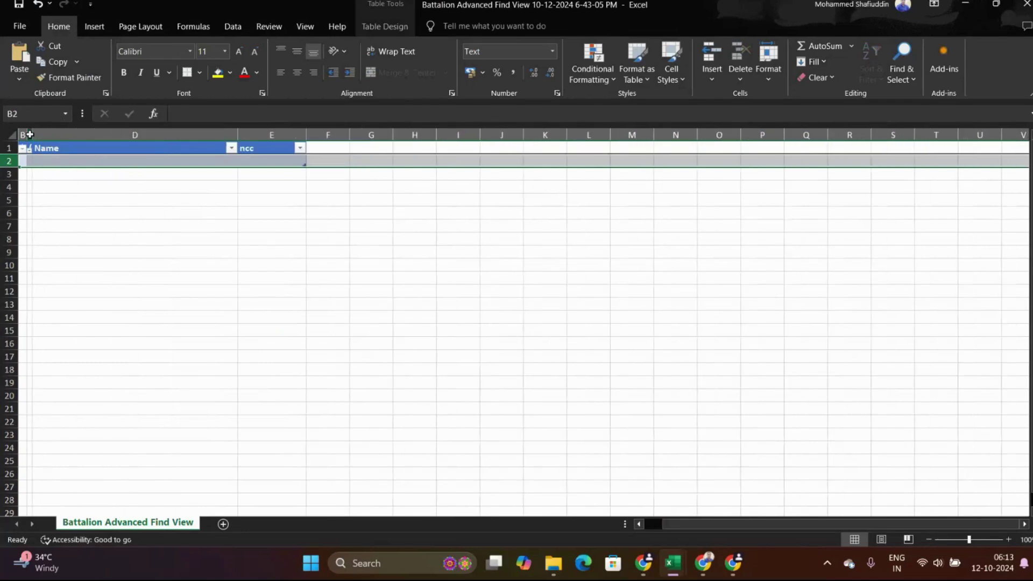
{"action": "left_click", "coordinate": [29, 134]}
{"action": "left_click_drag", "start_coordinate": [32, 132], "coordinate": [21, 131]}
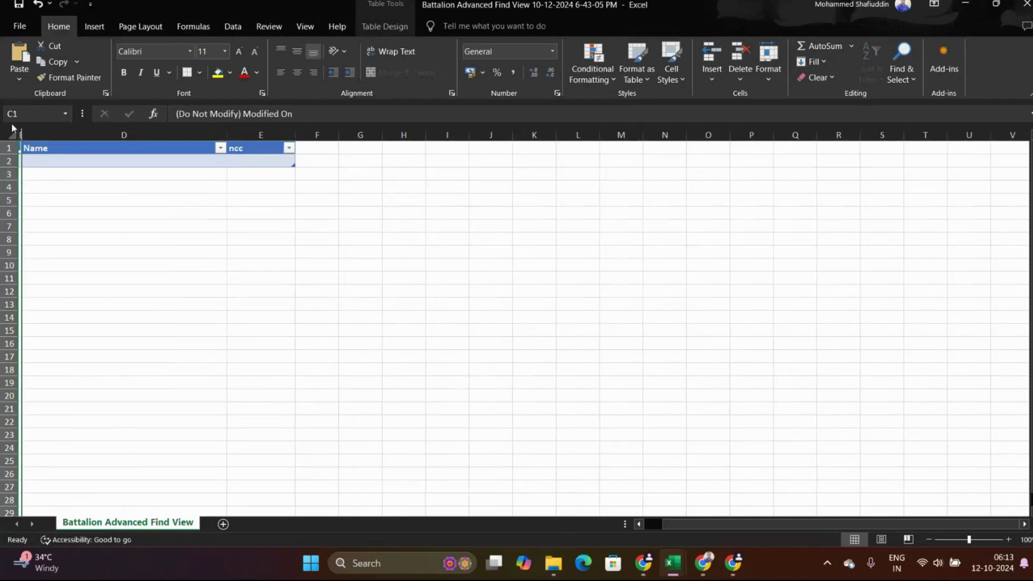
{"action": "left_click", "coordinate": [45, 162]}
Enter 'Testing with' followed by a person's name in Name cell D2.
{"action": "double_click", "coordinate": [45, 162]}
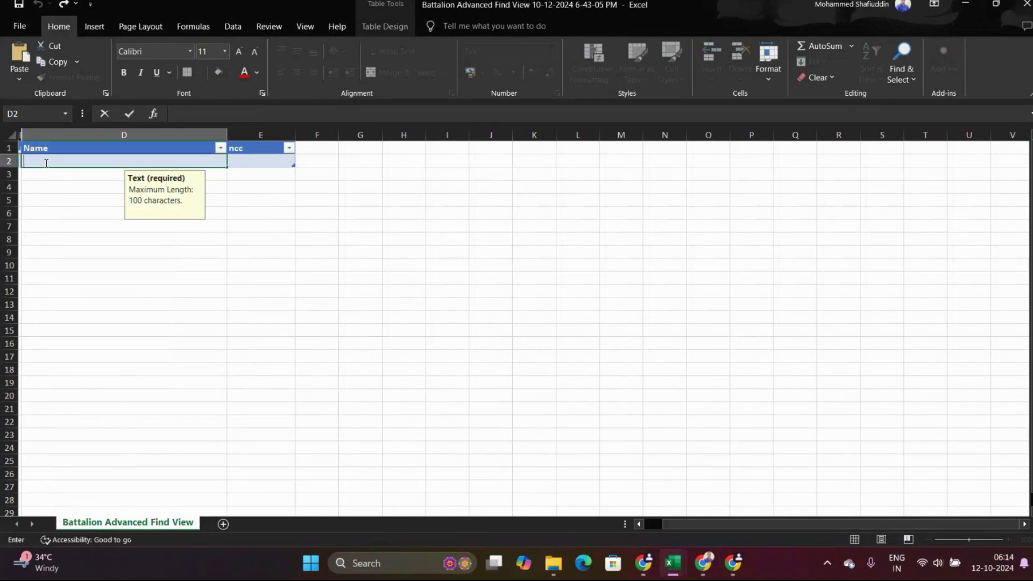
{"action": "key", "text": "Caps_Lock"}
{"action": "type", "text": "T"}
{"action": "key", "text": "Caps_Lock"}
{"action": "type", "text": "es"}
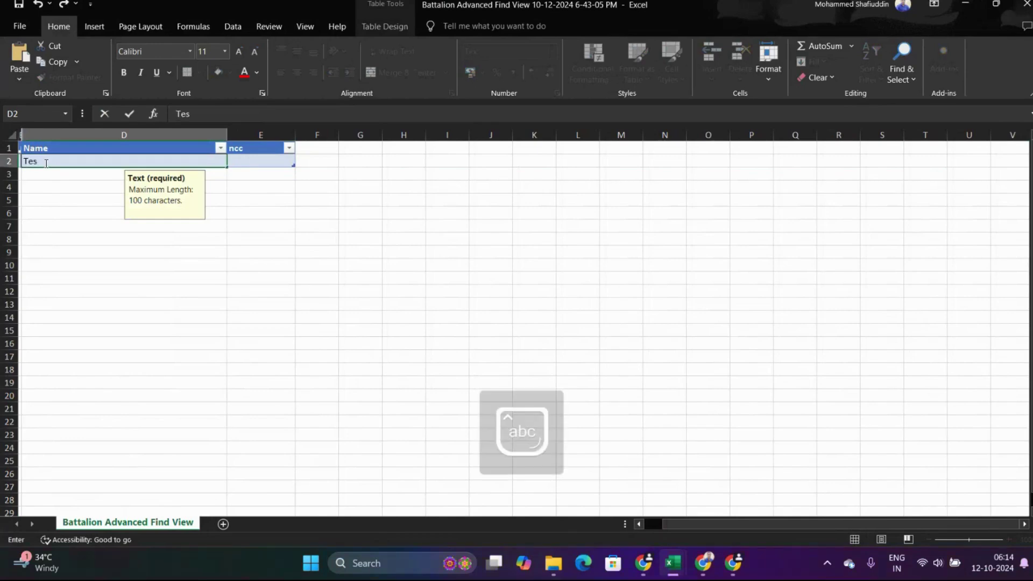
{"action": "type", "text": "ting with"}
{"action": "key", "text": "Caps_Lock"}
{"action": "key", "text": "Caps_Lock"}
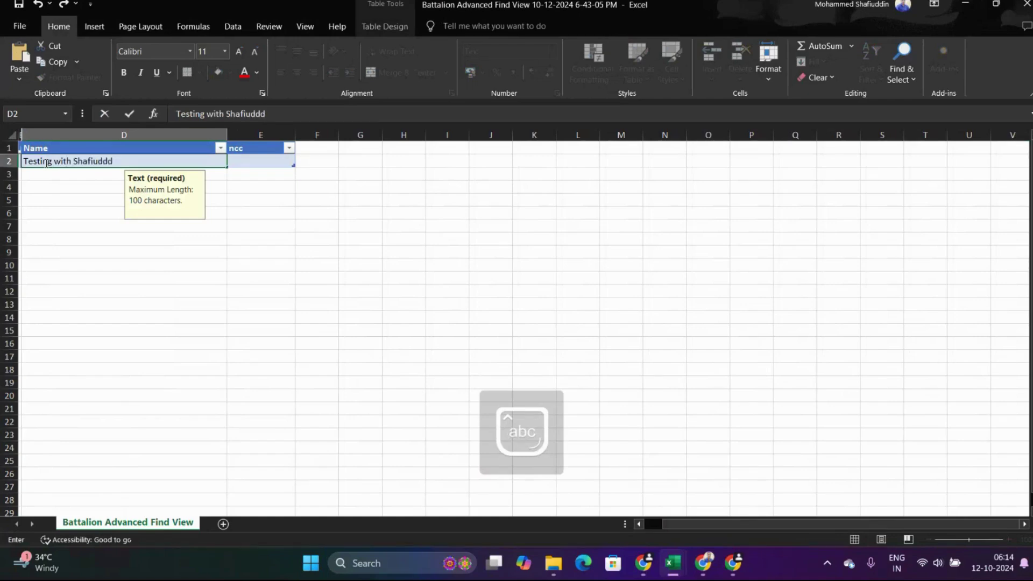
{"action": "key", "text": "Caps_Lock"}
{"action": "key", "text": "Caps_Lock"}
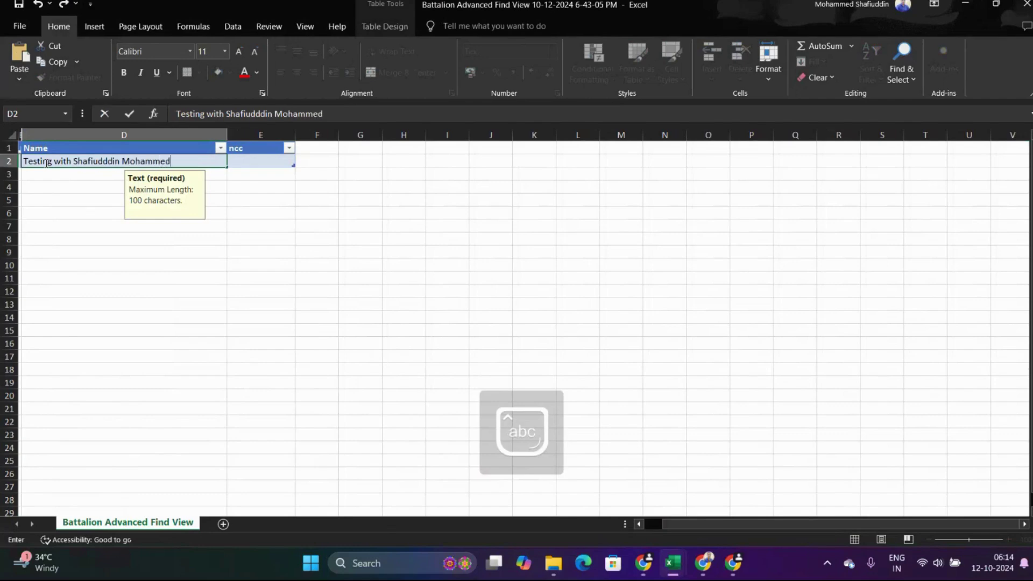
{"action": "key", "text": "Tab"}
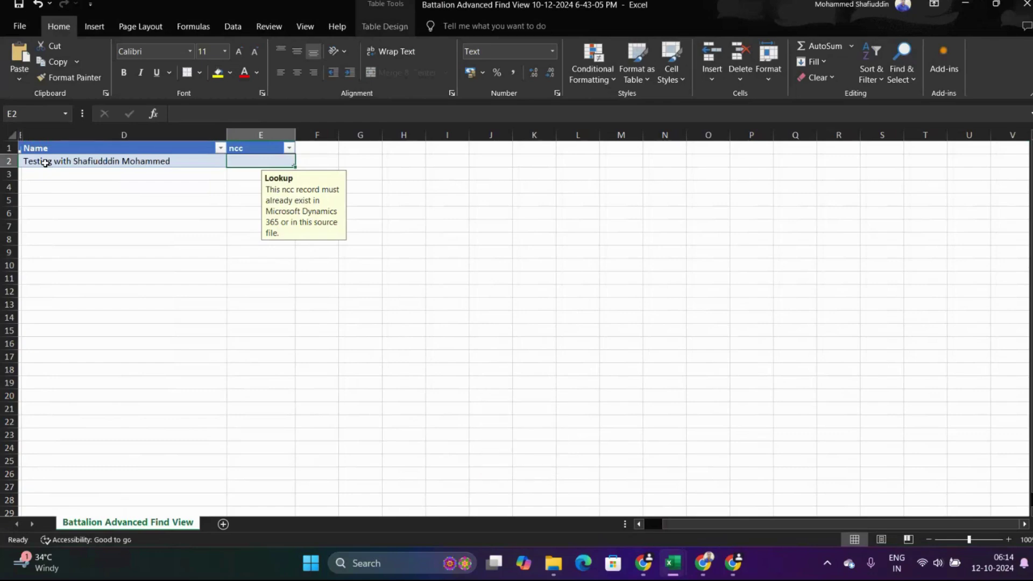
Select the ncc cell E2 for the next value.
{"action": "left_click", "coordinate": [247, 157]}
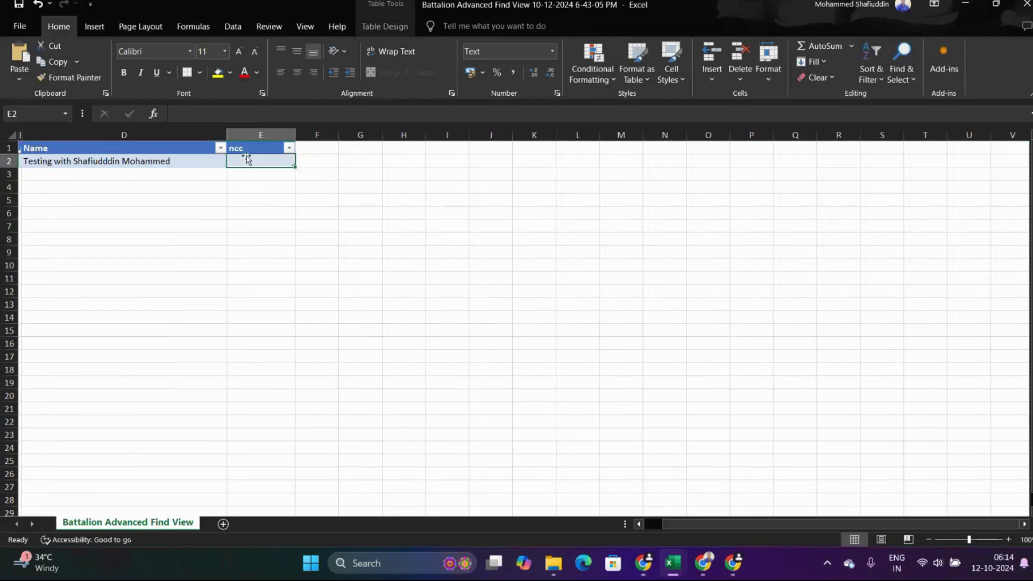
{"action": "double_click", "coordinate": [246, 157]}
{"action": "left_click", "coordinate": [250, 167]}
{"action": "left_click", "coordinate": [249, 163]}
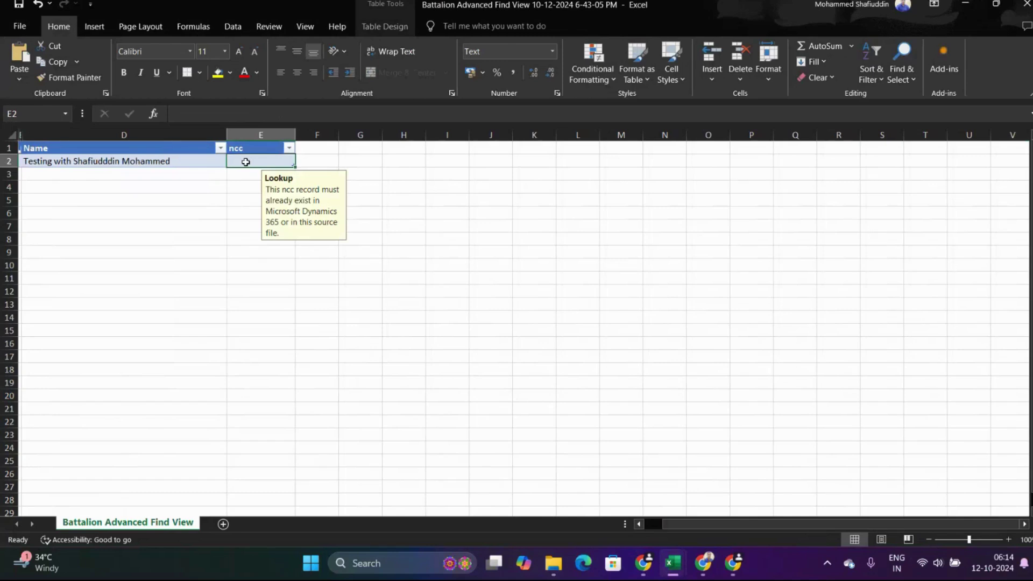
{"action": "key", "text": "alt+Tab"}
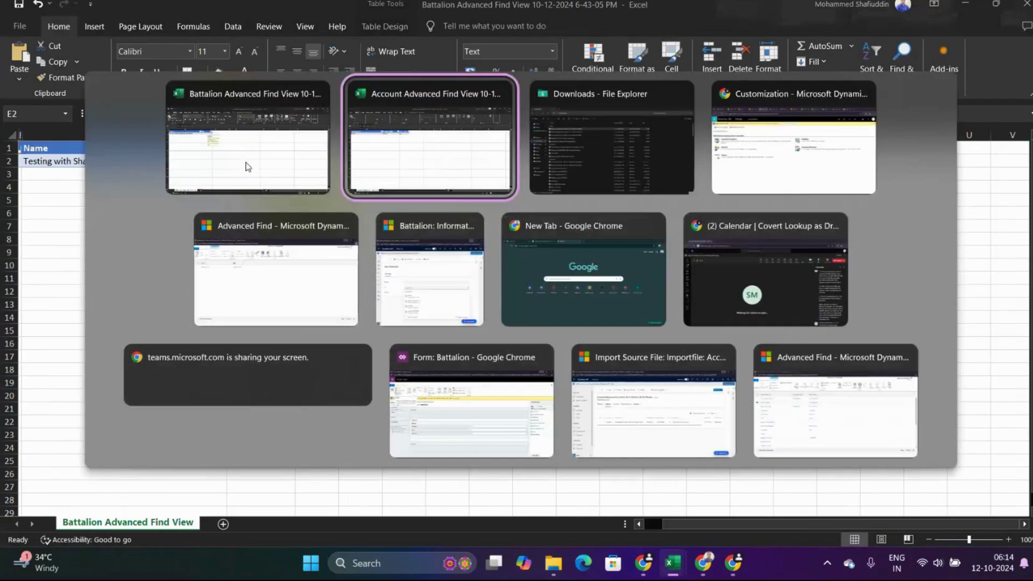
Check the New Battalion ncc lookup to confirm Alpha is an existing ncc record.
{"action": "left_click", "coordinate": [442, 274]}
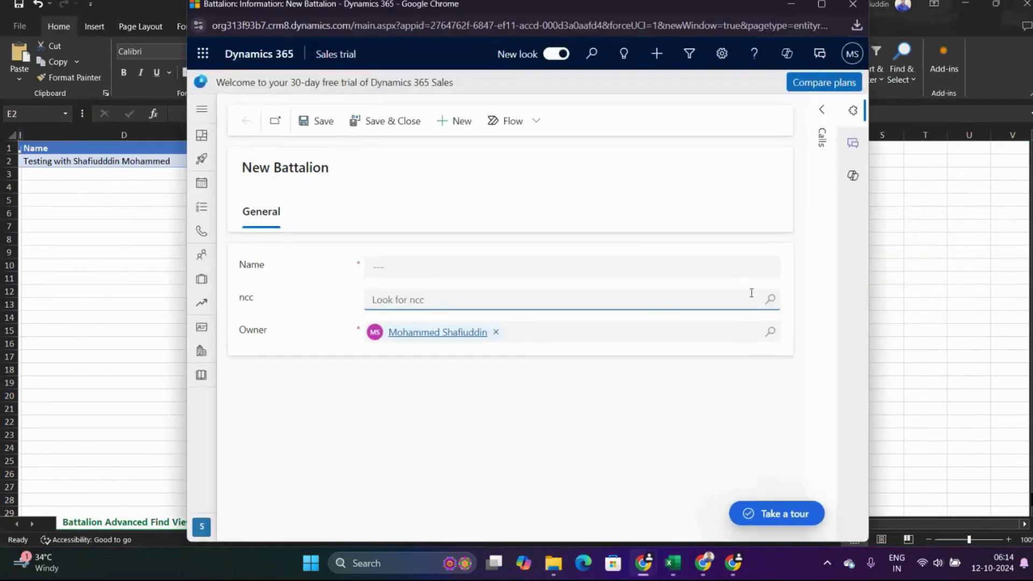
{"action": "left_click", "coordinate": [769, 309]}
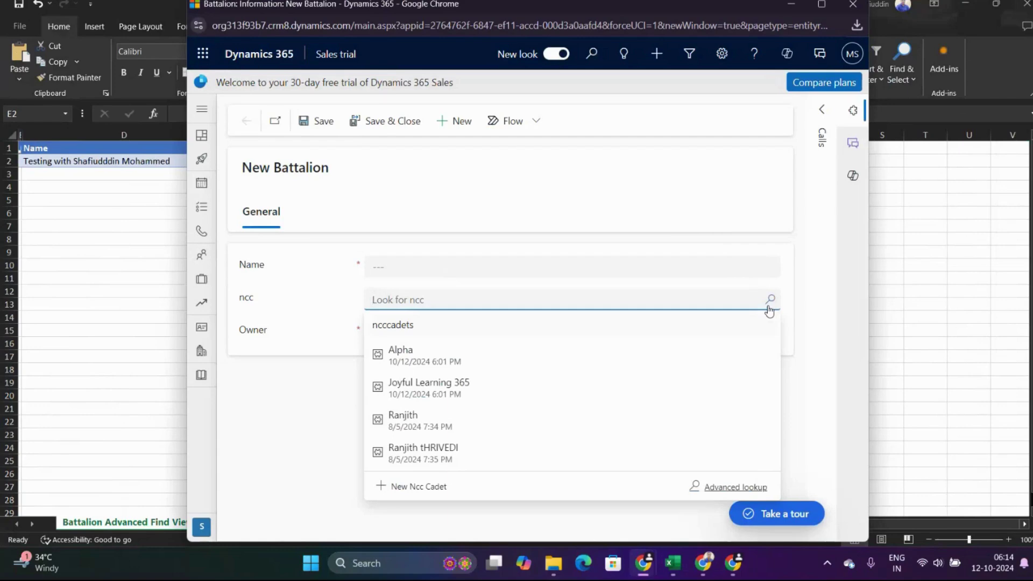
{"action": "key", "text": "alt+Tab"}
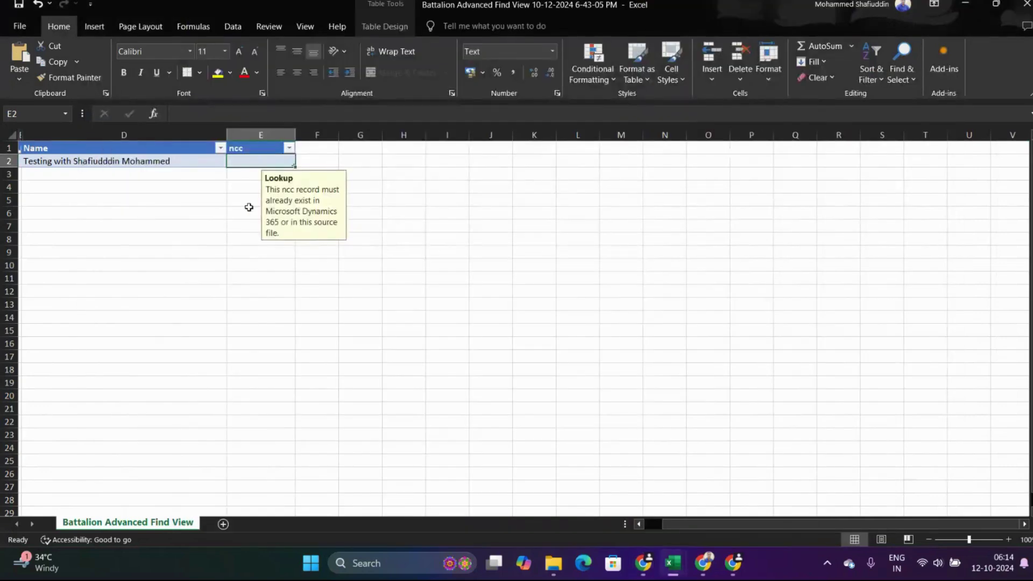
Type Alph into ncc cell E2 and confirm the entry.
{"action": "double_click", "coordinate": [249, 161]}
{"action": "key", "text": "Caps_Lock"}
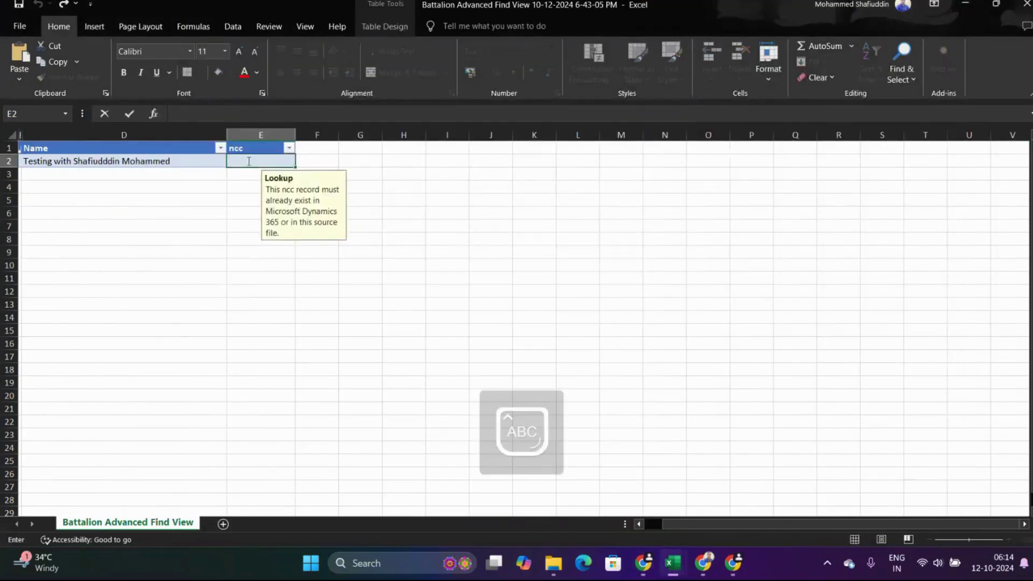
{"action": "type", "text": "A"}
{"action": "key", "text": "Caps_Lock"}
{"action": "type", "text": "lph"}
{"action": "left_click", "coordinate": [427, 190]}
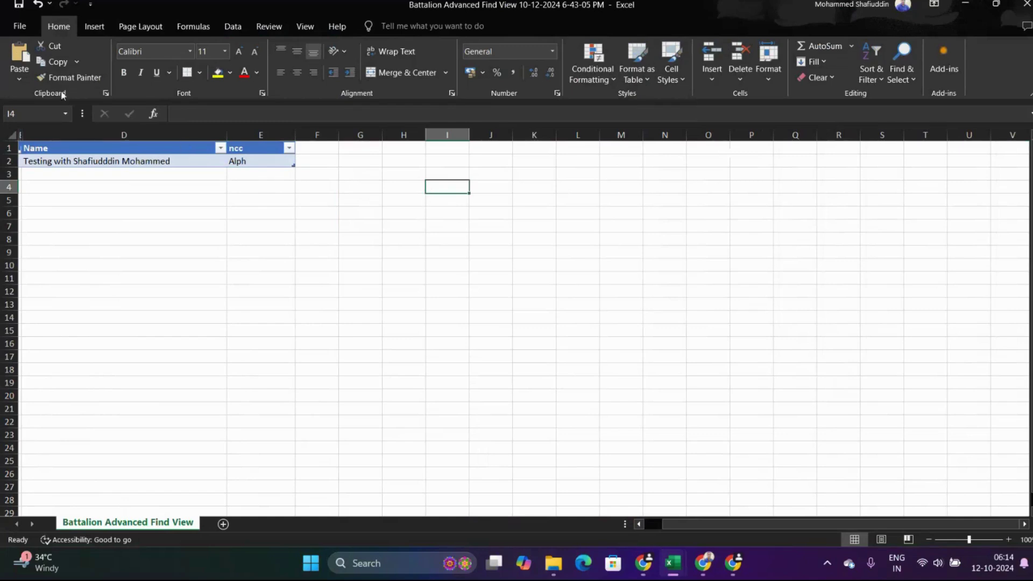
{"action": "double_click", "coordinate": [257, 162]}
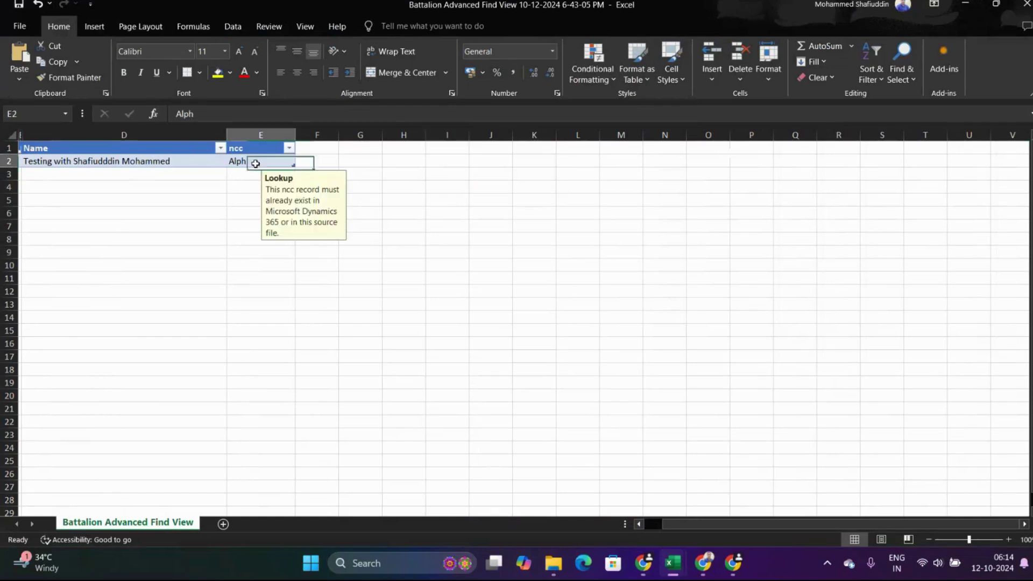
{"action": "left_click", "coordinate": [437, 176]}
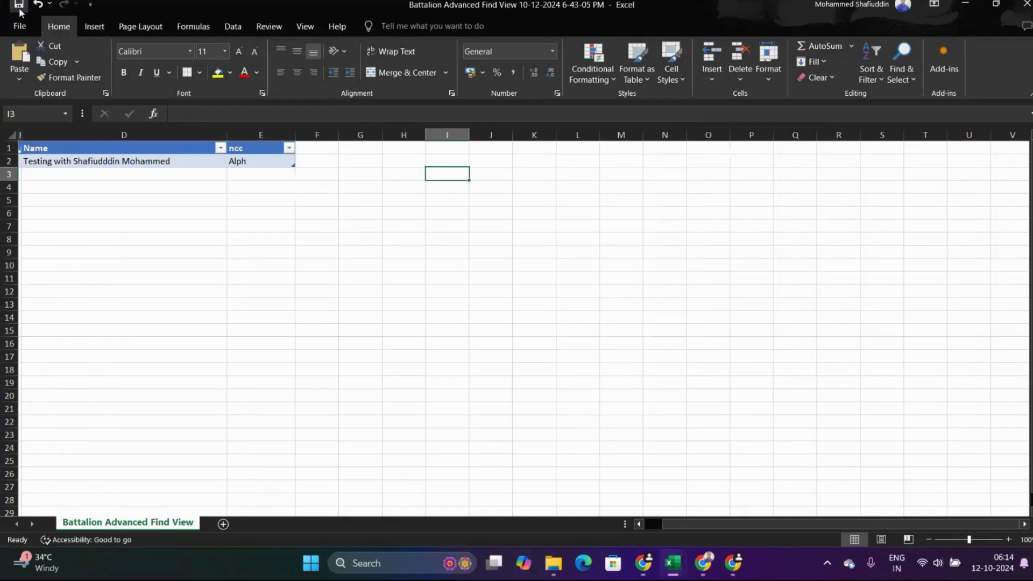
Save the Battalion workbook and return to Dynamics 365.
{"action": "left_click", "coordinate": [21, 8]}
{"action": "key", "text": "alt+Tab"}
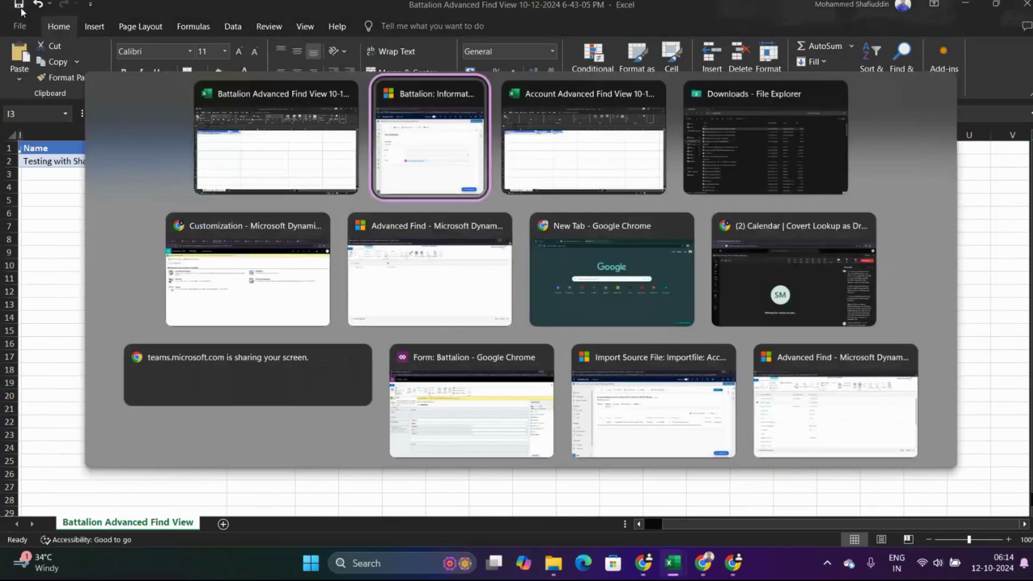
{"action": "left_click", "coordinate": [252, 275]}
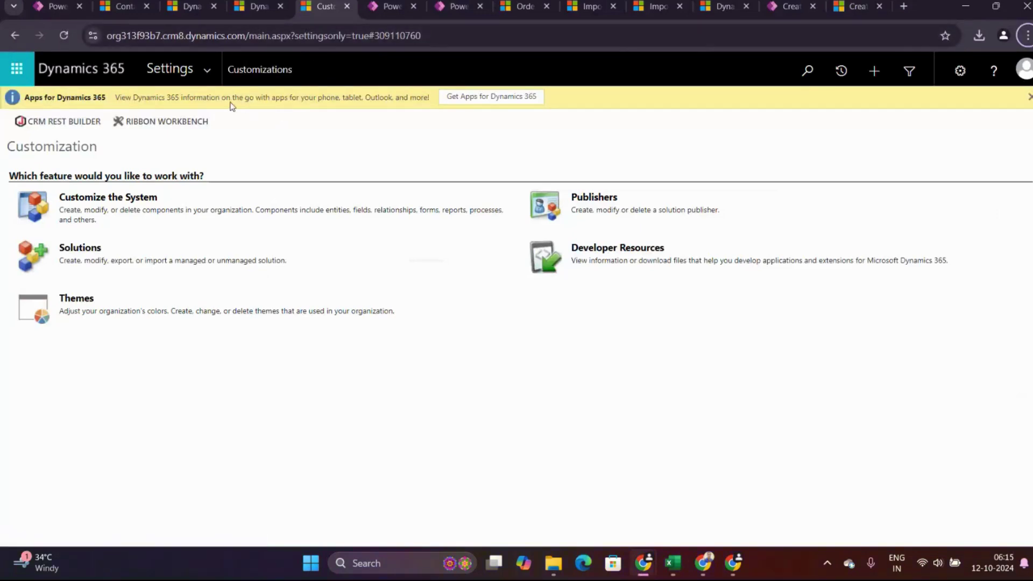
Go to Settings > Data Management > Imports to list earlier imports.
{"action": "left_click", "coordinate": [213, 69]}
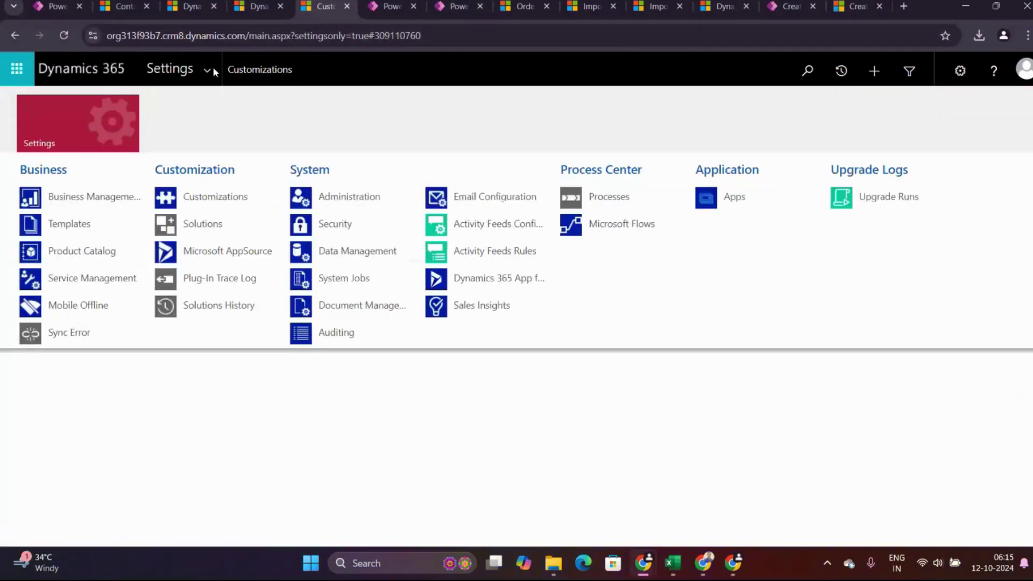
{"action": "left_click", "coordinate": [362, 253]}
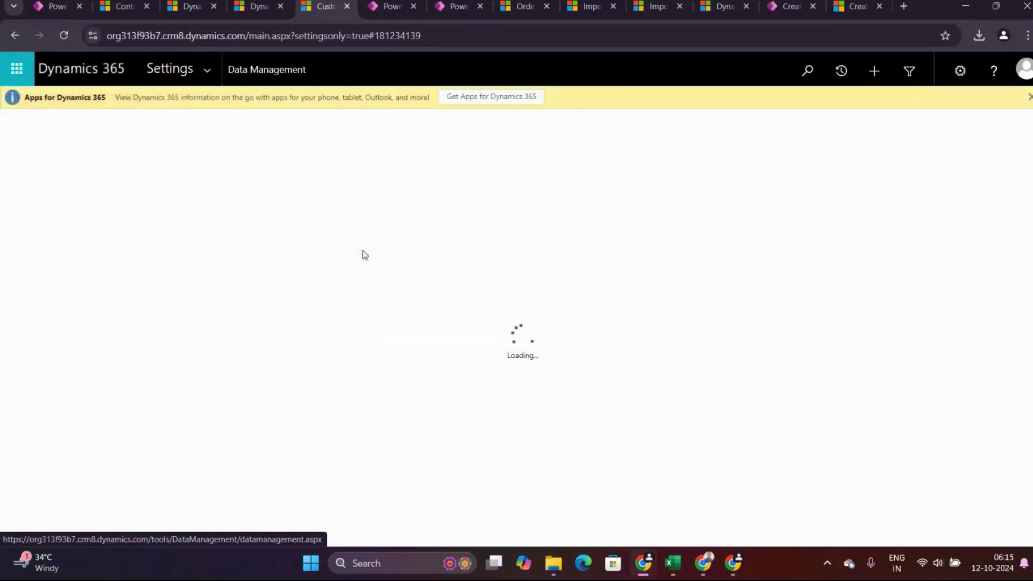
{"action": "left_click", "coordinate": [592, 273]}
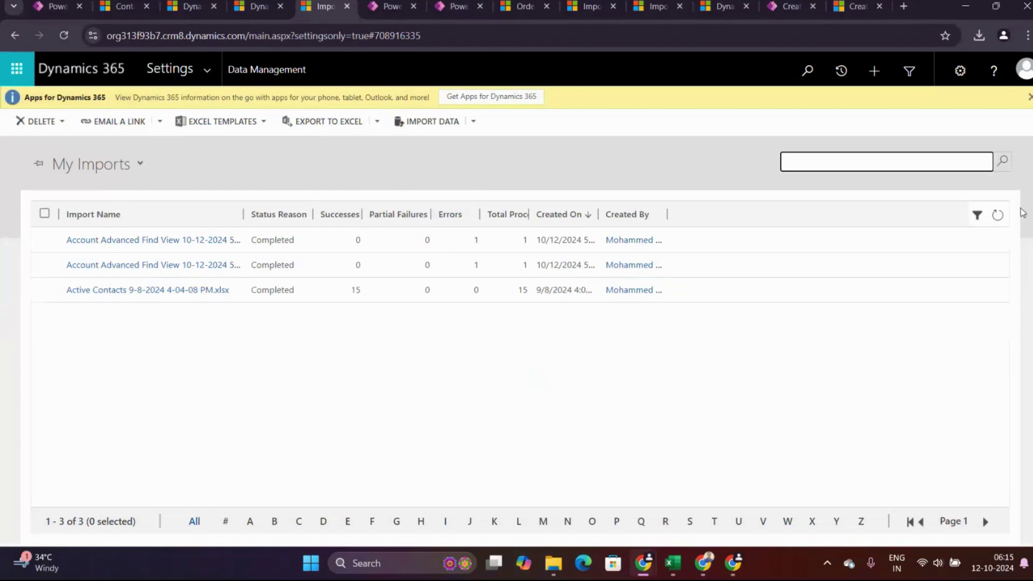
{"action": "left_click", "coordinate": [428, 123]}
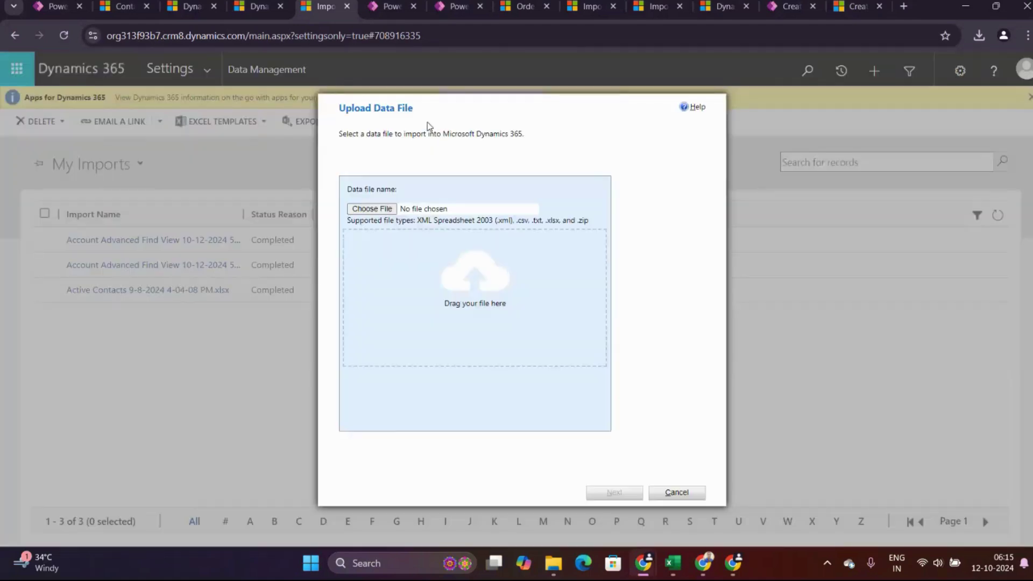
{"action": "left_click", "coordinate": [378, 210]}
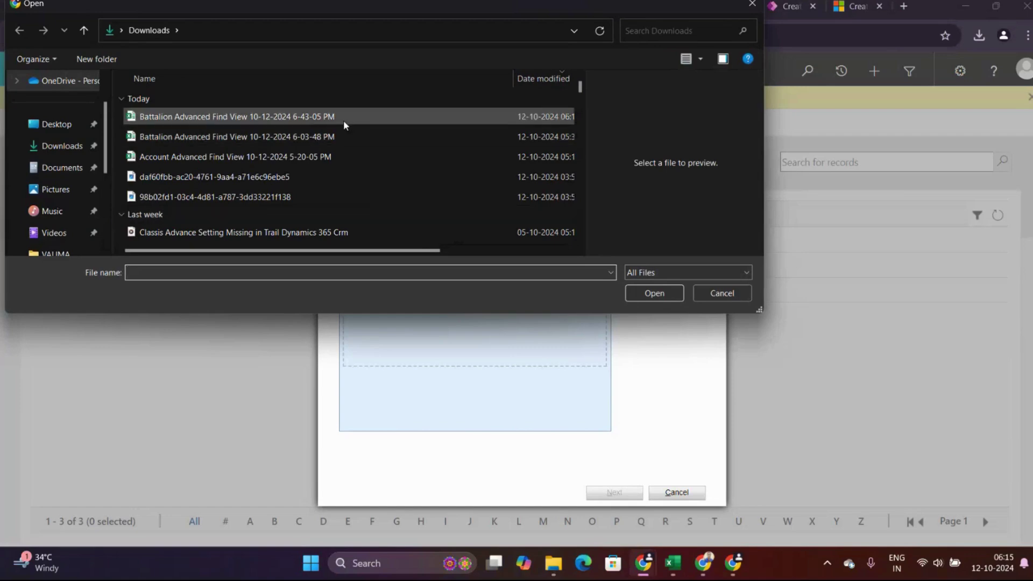
{"action": "left_click", "coordinate": [343, 119]}
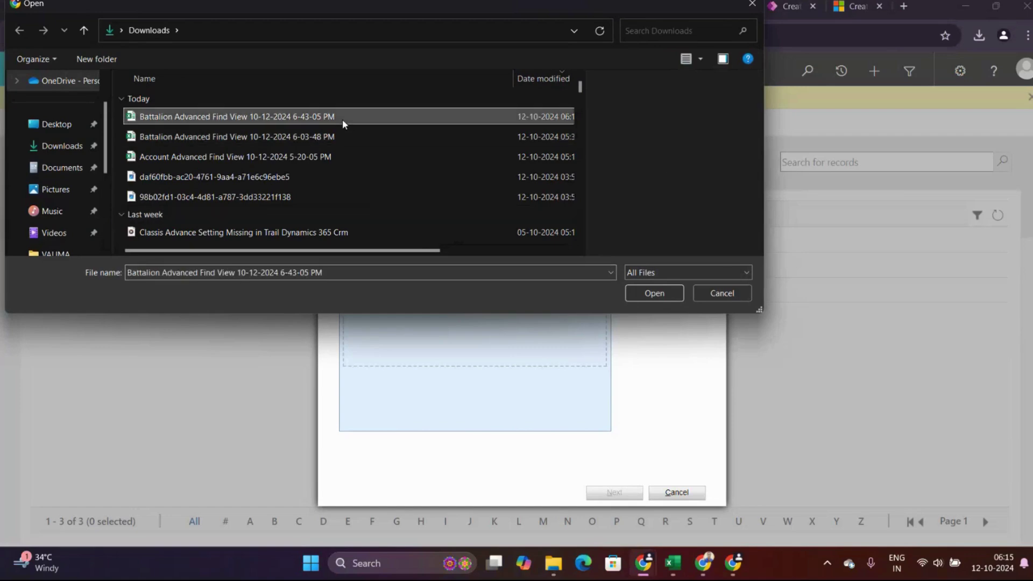
{"action": "left_click", "coordinate": [670, 294]}
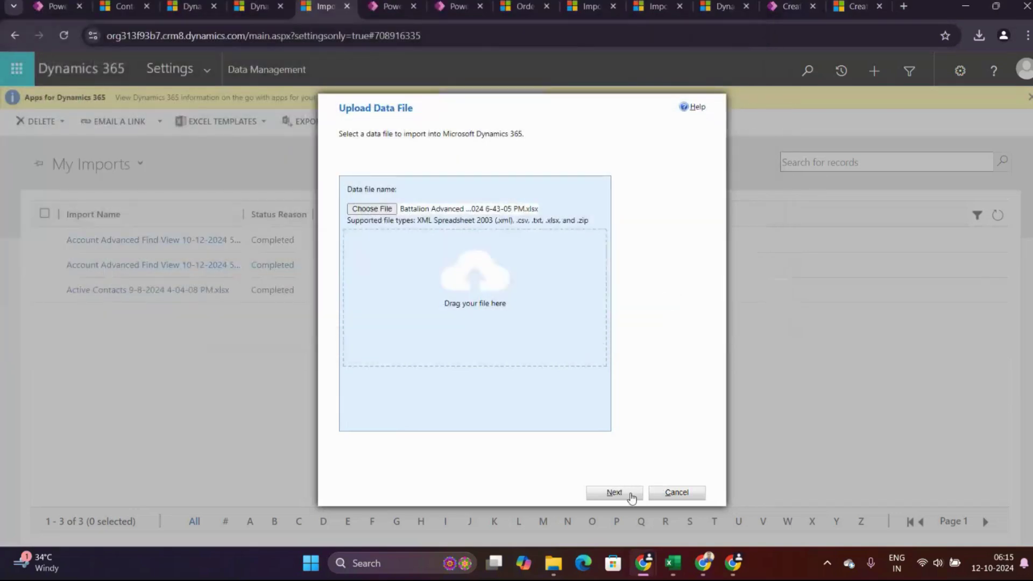
{"action": "left_click", "coordinate": [630, 493]}
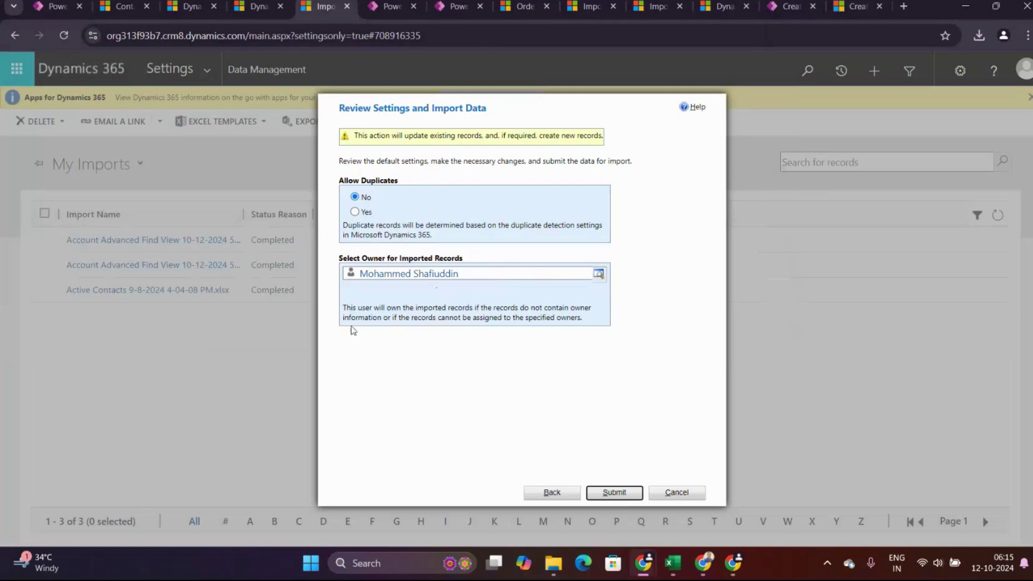
Submit the Battalion import and refresh My Imports until it shows Transforming with 1 error.
{"action": "left_click", "coordinate": [616, 497]}
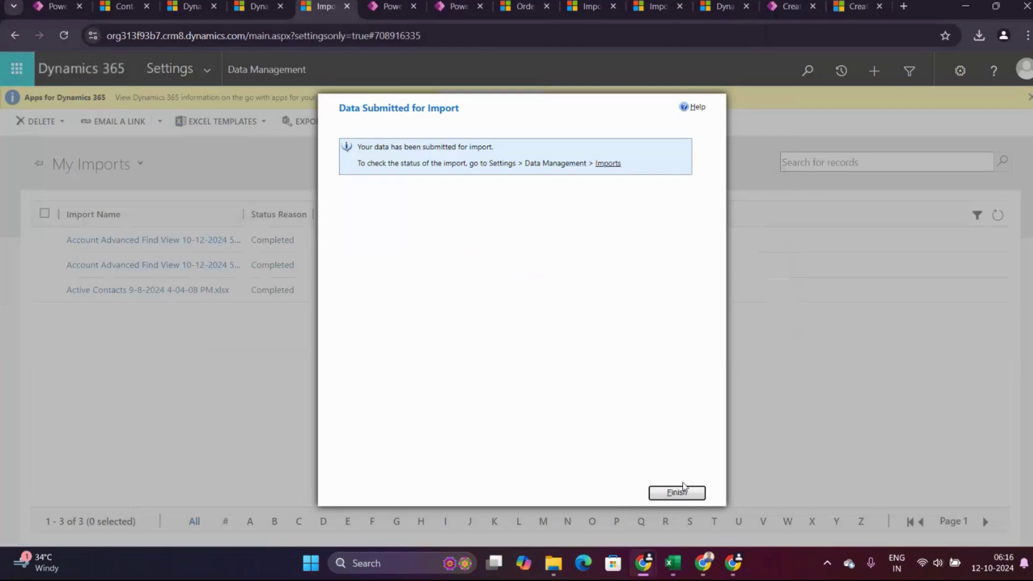
{"action": "left_click", "coordinate": [681, 493]}
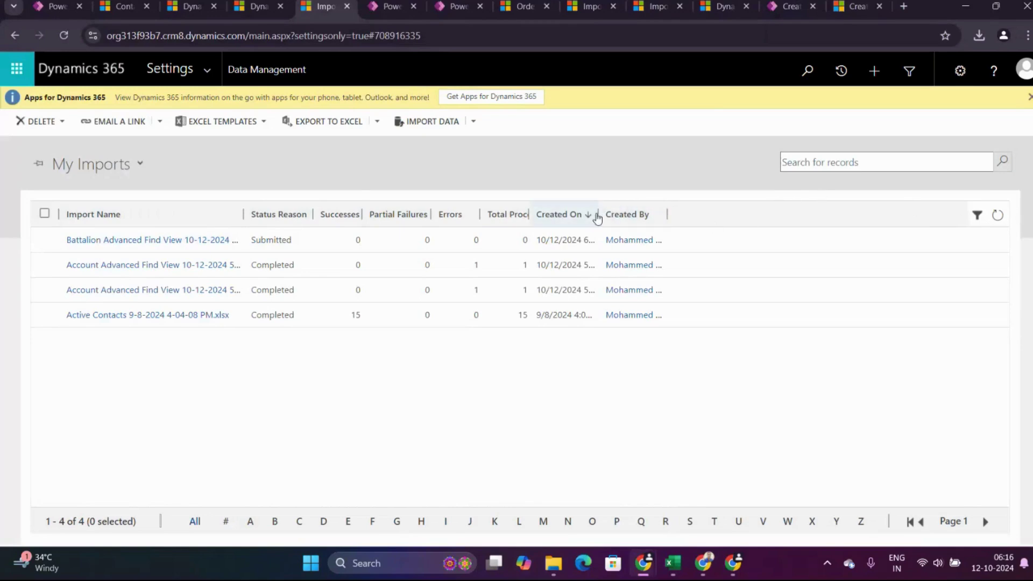
{"action": "left_click_drag", "start_coordinate": [598, 215], "coordinate": [672, 220]}
{"action": "left_click", "coordinate": [998, 216]}
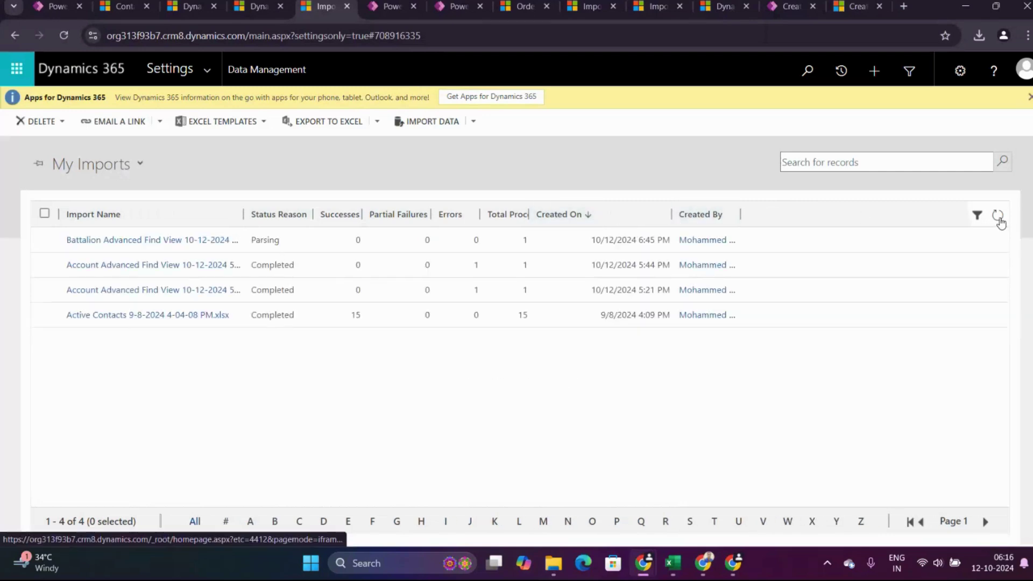
{"action": "left_click", "coordinate": [999, 217]}
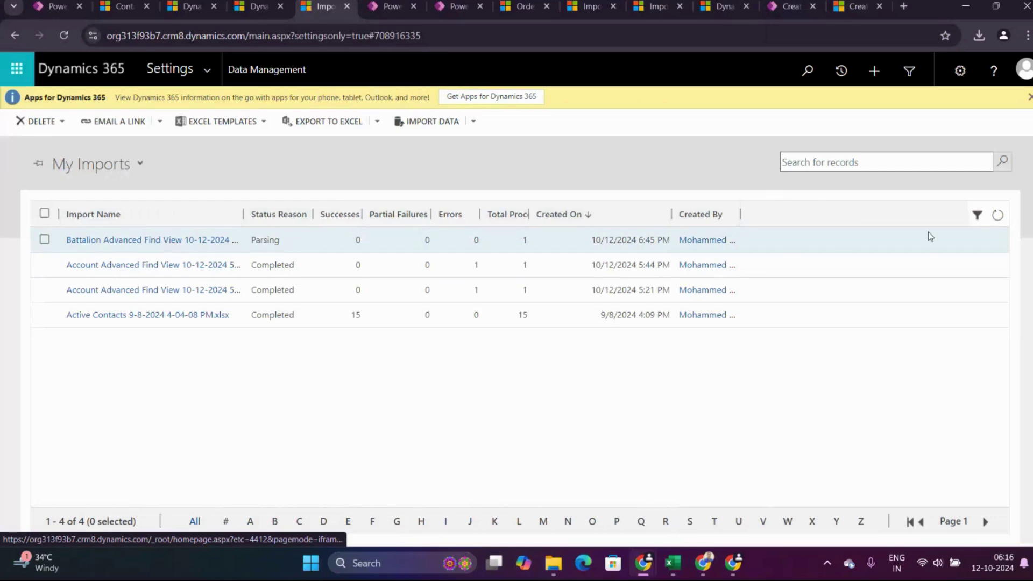
{"action": "left_click", "coordinate": [999, 217]}
{"action": "left_click", "coordinate": [1000, 217]}
{"action": "left_click", "coordinate": [997, 218]}
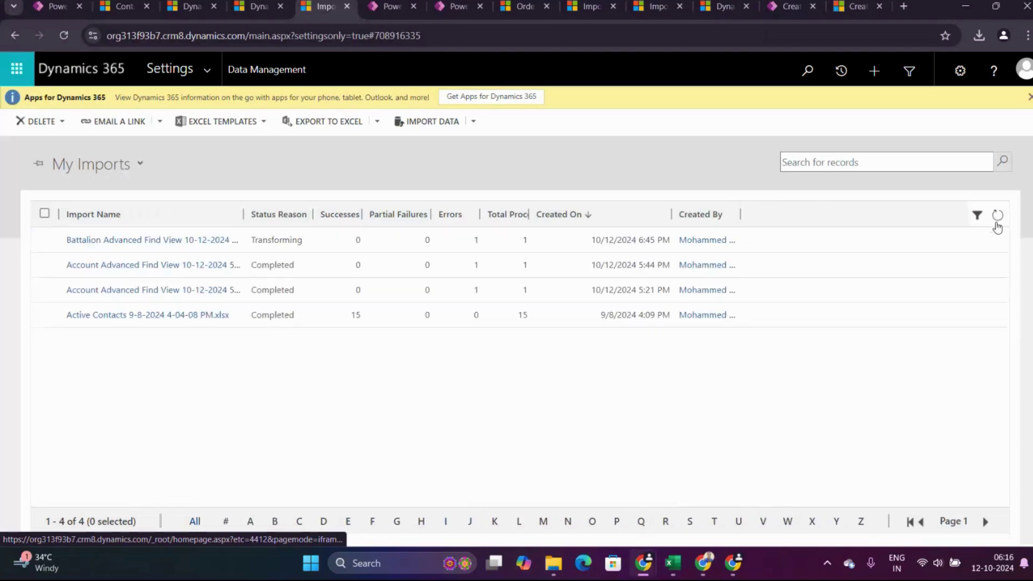
Open the Battalion import's Failures list and widen Description to read the unresolved ncc 'Alph' error.
{"action": "left_click", "coordinate": [229, 242]}
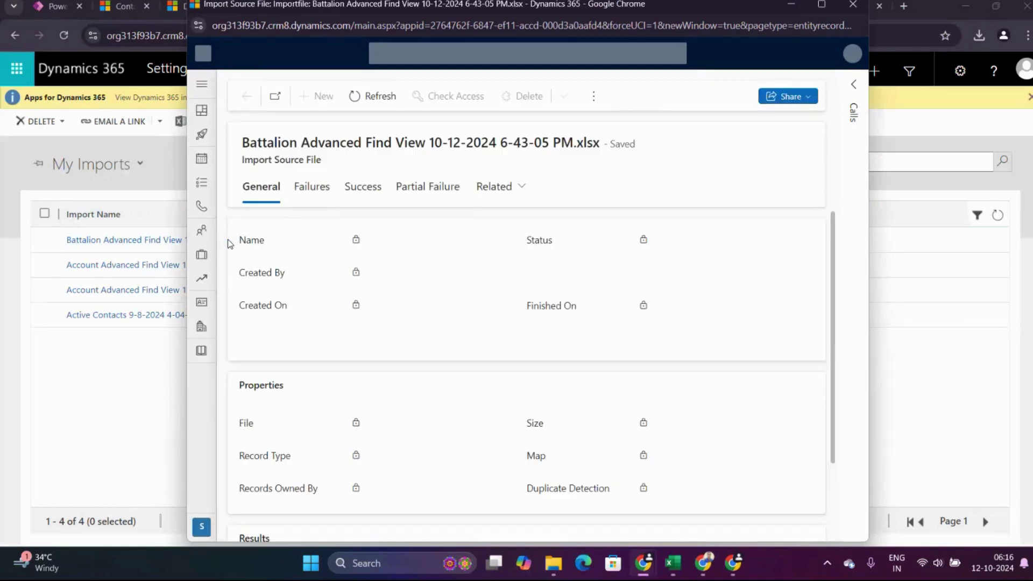
{"action": "left_click", "coordinate": [323, 210]}
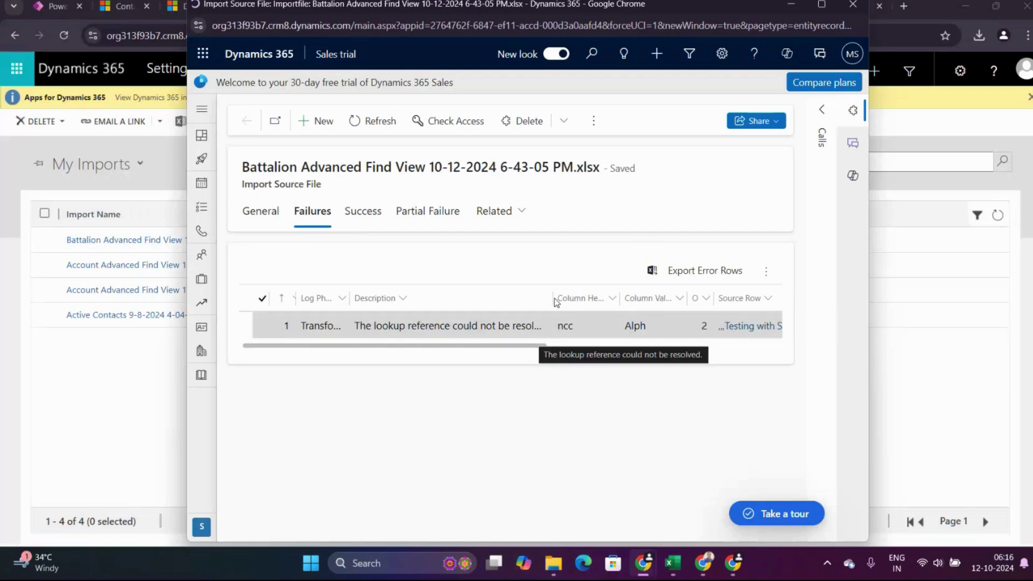
{"action": "left_click_drag", "start_coordinate": [553, 300], "coordinate": [616, 291]}
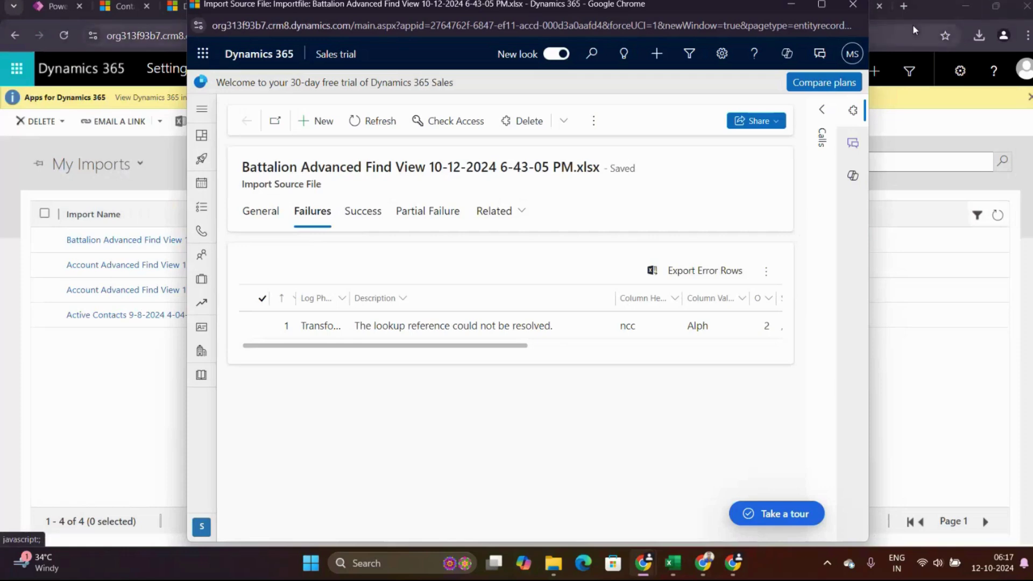
Close the import details and delete the Alph value from Excel cell E2.
{"action": "left_click", "coordinate": [859, 8]}
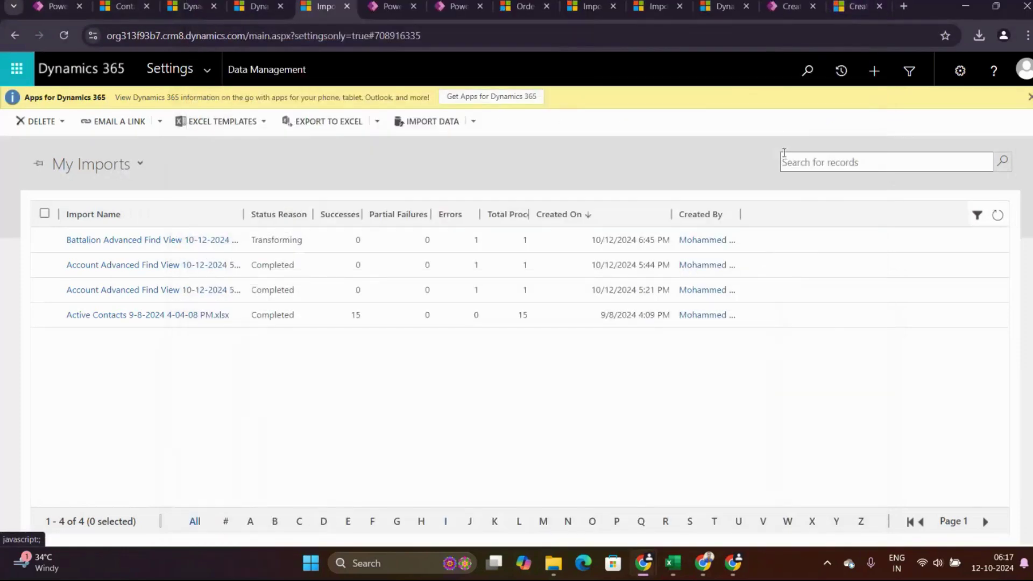
{"action": "key", "text": "alt+Tab"}
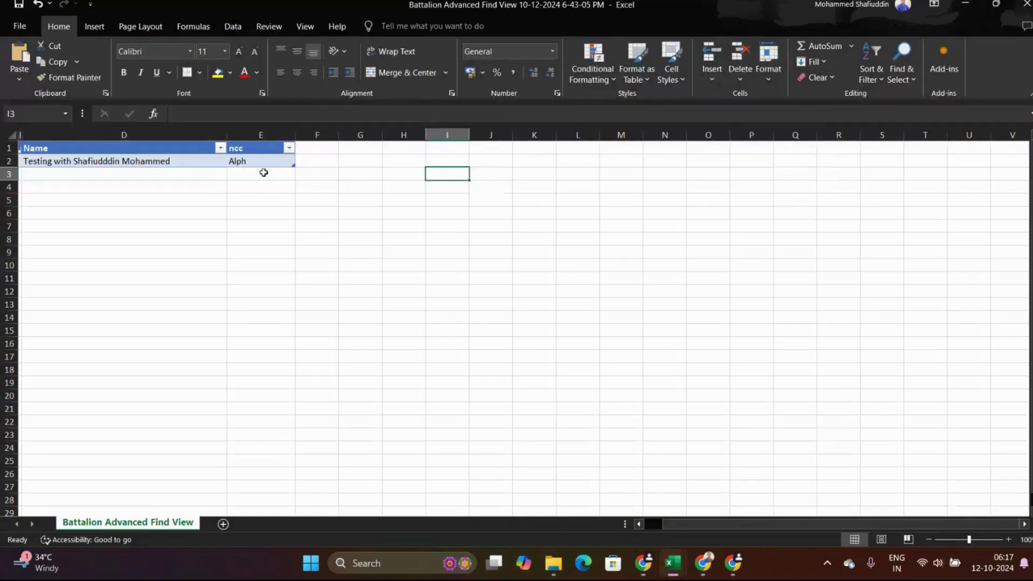
{"action": "double_click", "coordinate": [257, 162]}
{"action": "double_click", "coordinate": [258, 162]}
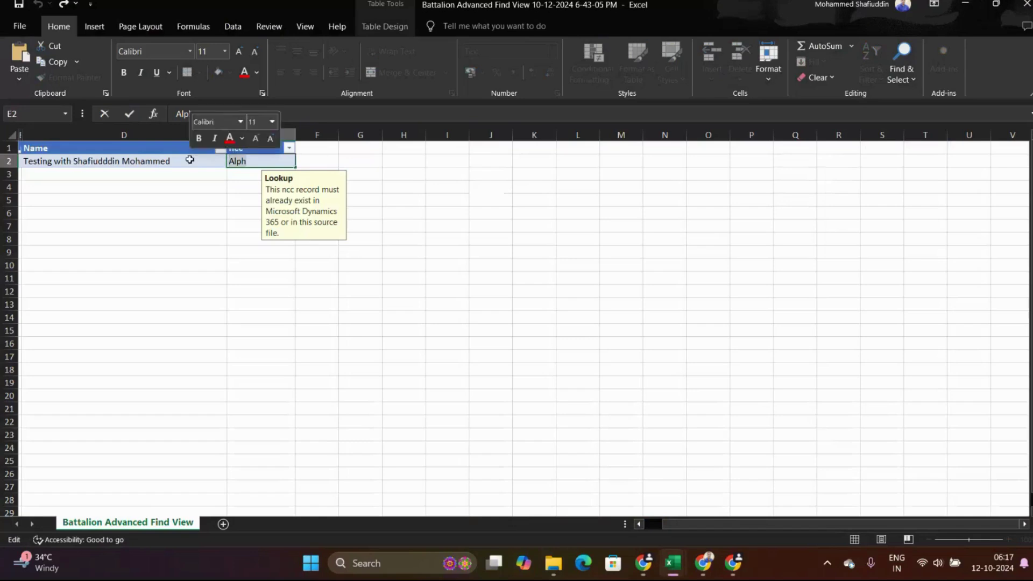
{"action": "key", "text": "BackSpace"}
{"action": "left_click", "coordinate": [556, 172]}
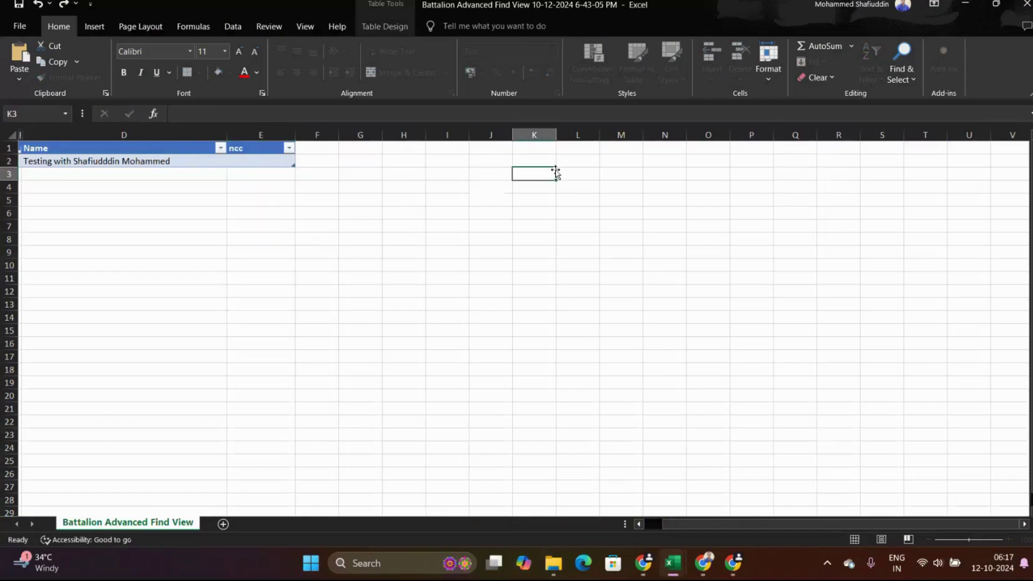
{"action": "left_click", "coordinate": [577, 171]}
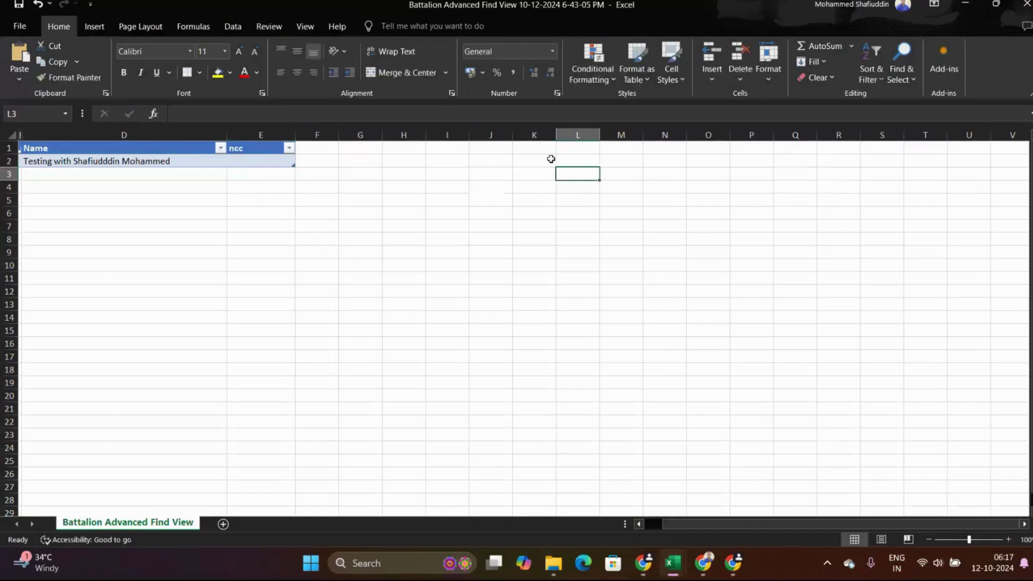
{"action": "left_click", "coordinate": [574, 161]}
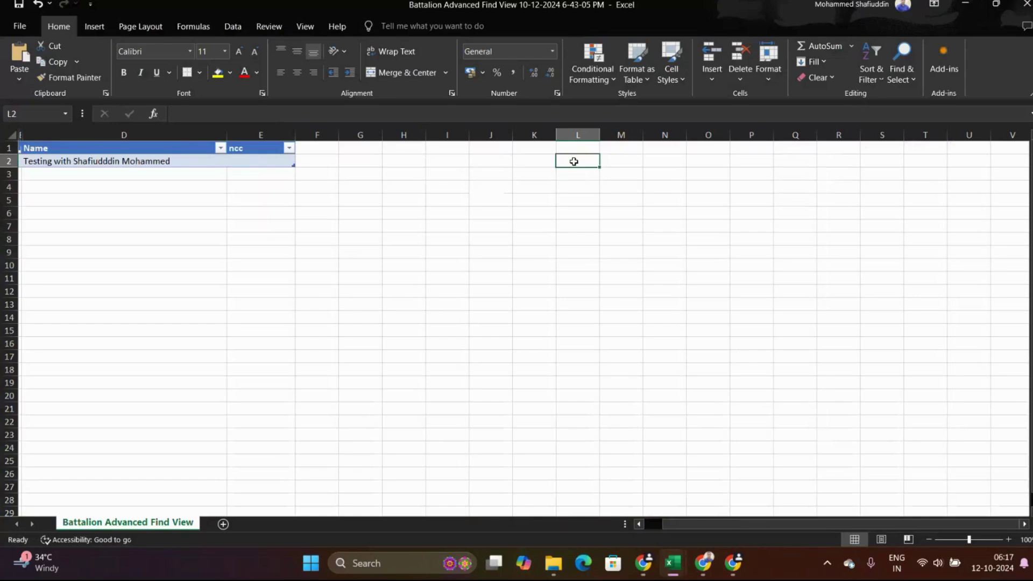
{"action": "left_click", "coordinate": [624, 164]}
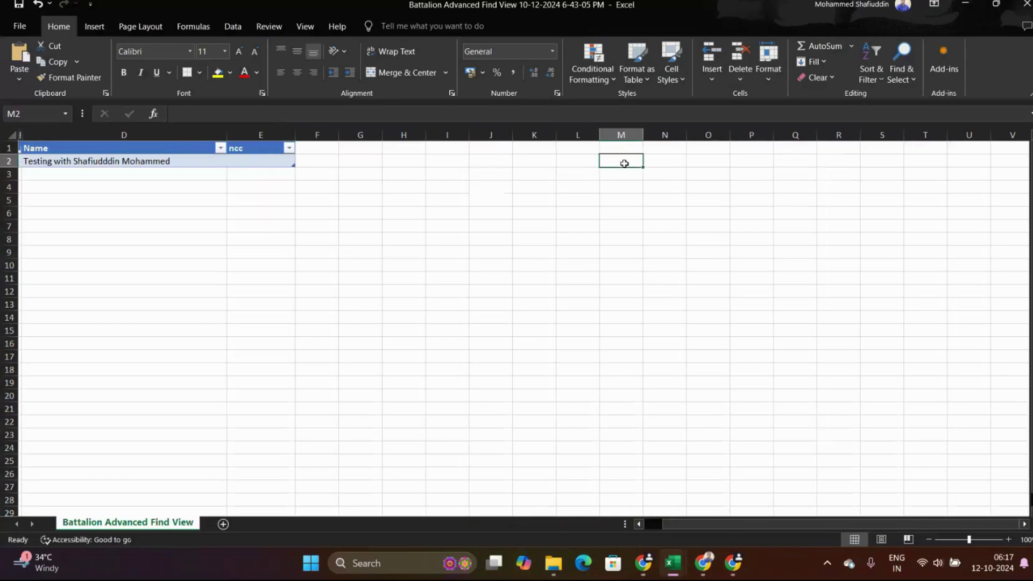
Check the available ncc records in the Dynamics 365 lookup, then return to Excel.
{"action": "key", "text": "alt+Tab"}
{"action": "key", "text": "alt+Tab"}
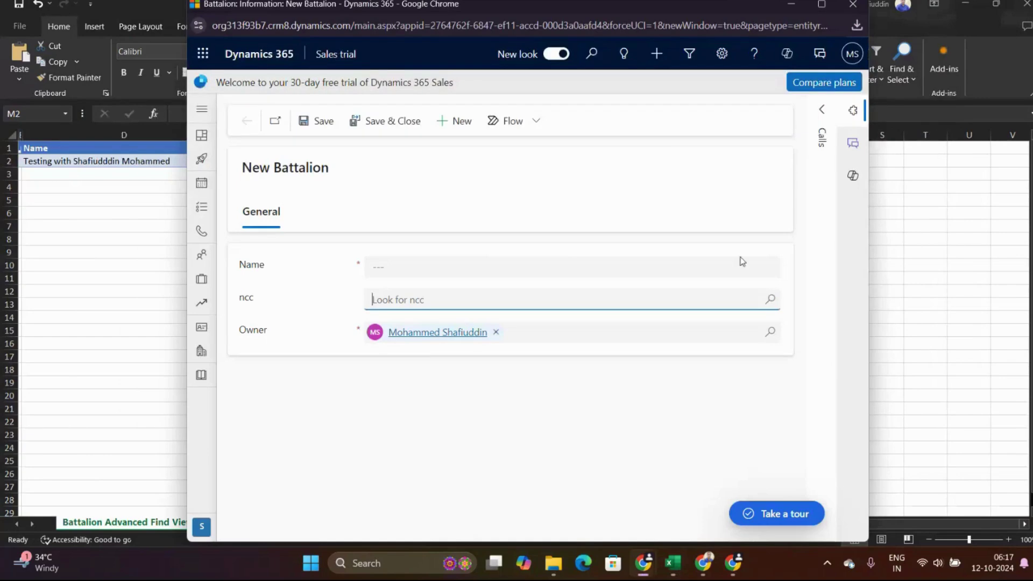
{"action": "left_click", "coordinate": [770, 300]}
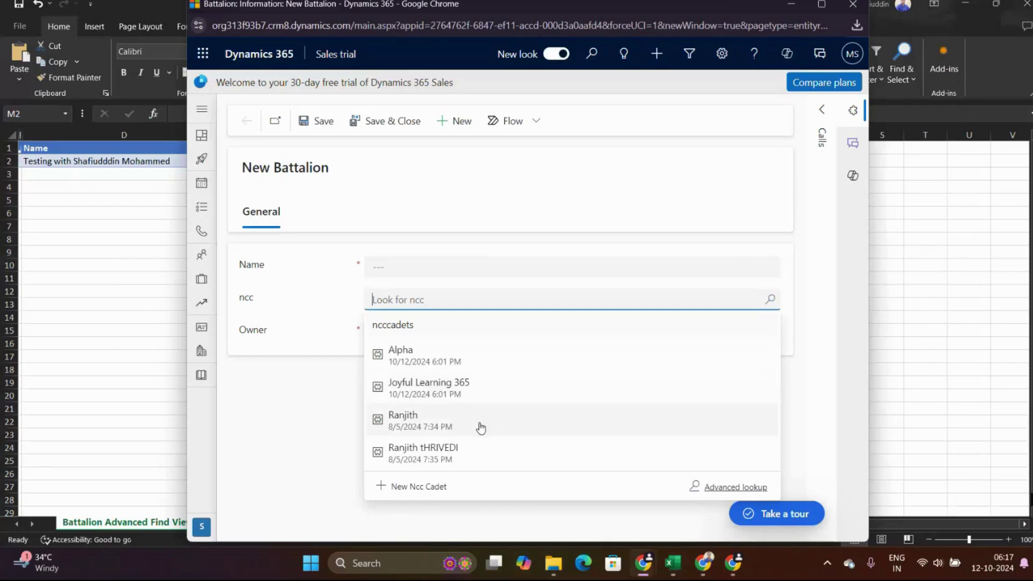
{"action": "key", "text": "alt+Tab"}
{"action": "key", "text": "Tab"}
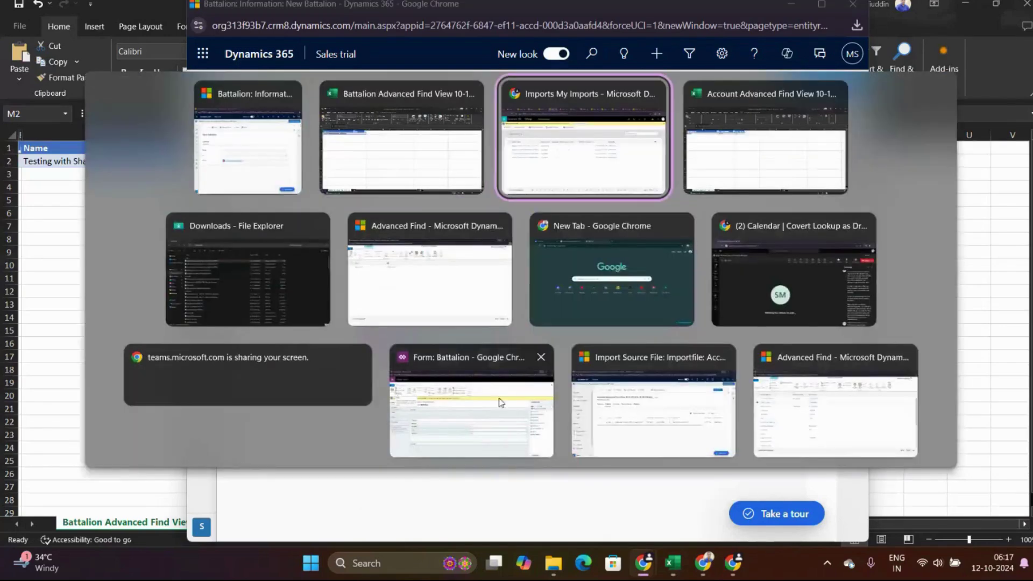
{"action": "left_click", "coordinate": [397, 148]}
{"action": "key", "text": "alt"}
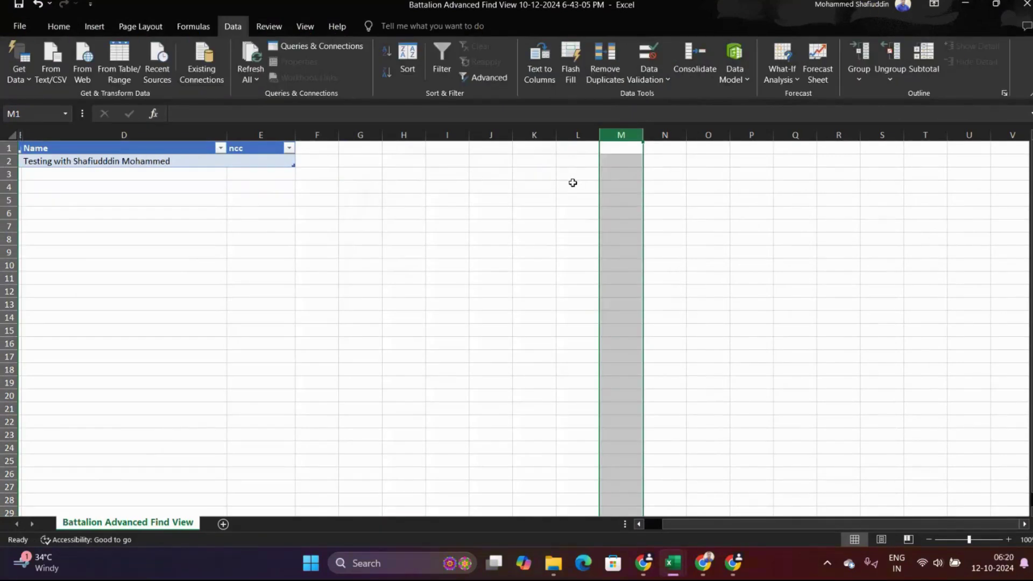
Enter the ncc names Alpha and Joyful Learning 365 into cells L3 and L4.
{"action": "left_click", "coordinate": [576, 171]}
{"action": "type", "text": "Ak"}
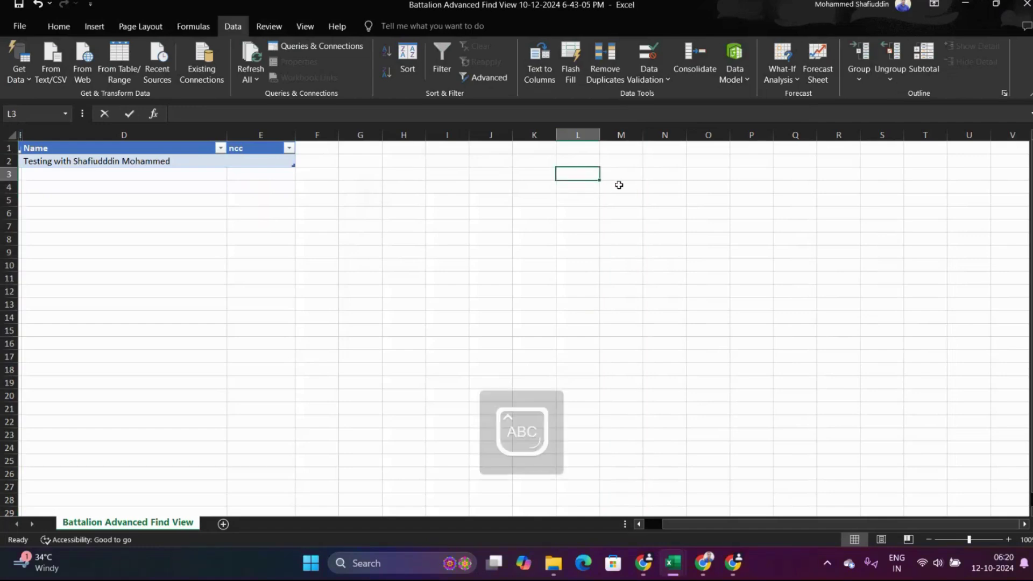
{"action": "type", "text": "lpha"}
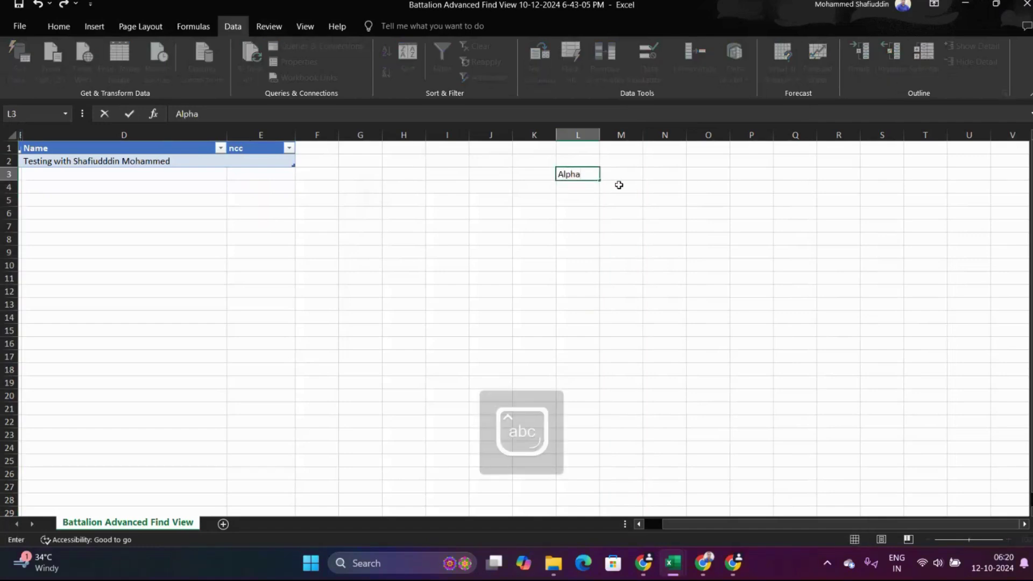
{"action": "key", "text": "Return"}
{"action": "type", "text": "Jo"}
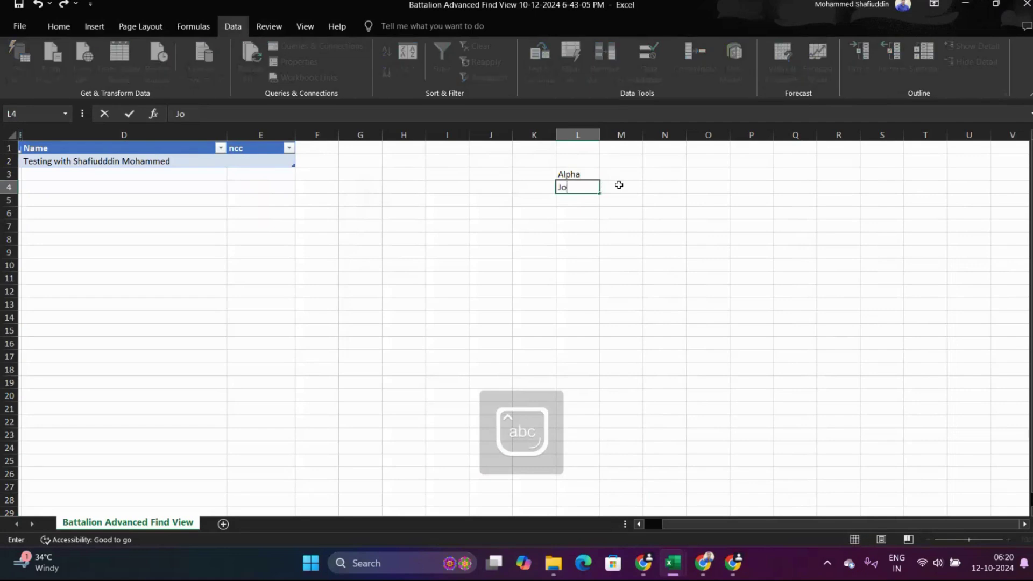
{"action": "type", "text": "yfi"}
{"action": "type", "text": "l Lear"}
{"action": "type", "text": "ning 365"}
{"action": "left_click", "coordinate": [619, 186]}
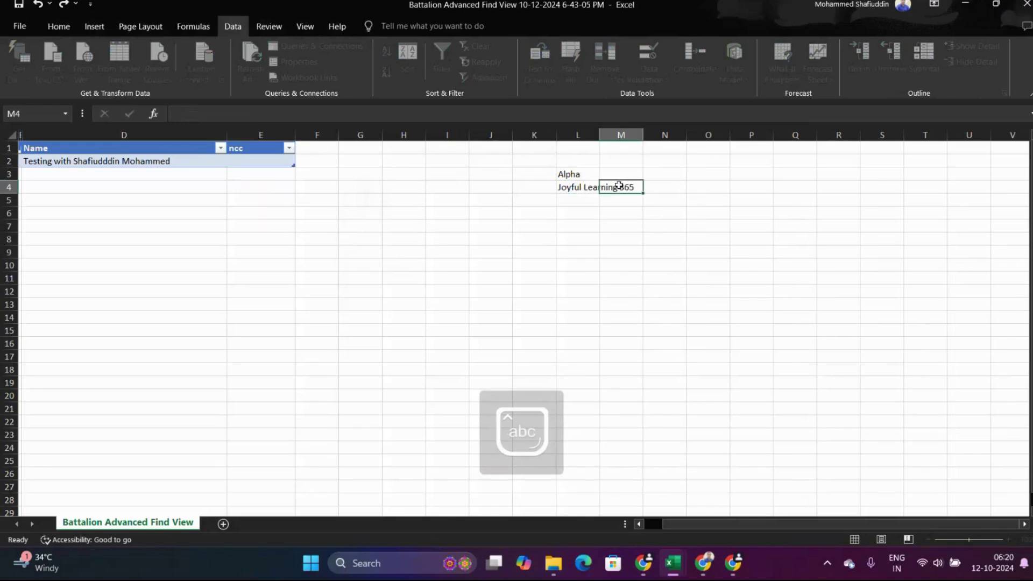
{"action": "key", "text": "Return"}
{"action": "key", "text": "Left"}
{"action": "key", "text": "Caps_Lock"}
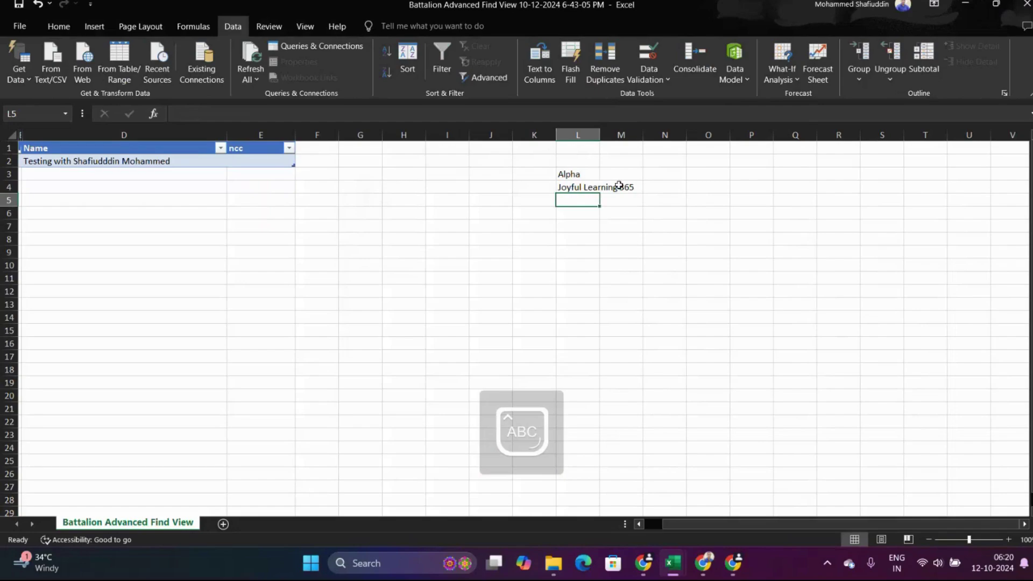
Check the ncc lookup in Dynamics 365, enter the third ncc name in L5, and return to E2.
{"action": "key", "text": "alt+Tab"}
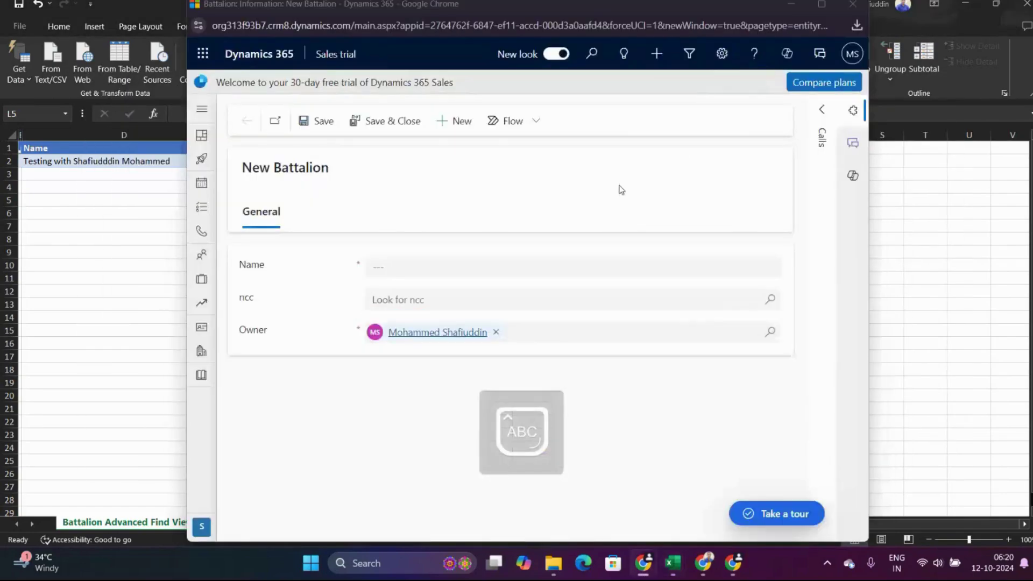
{"action": "key", "text": "alt+Tab"}
{"action": "key", "text": "alt+Tab"}
{"action": "left_click", "coordinate": [779, 301]}
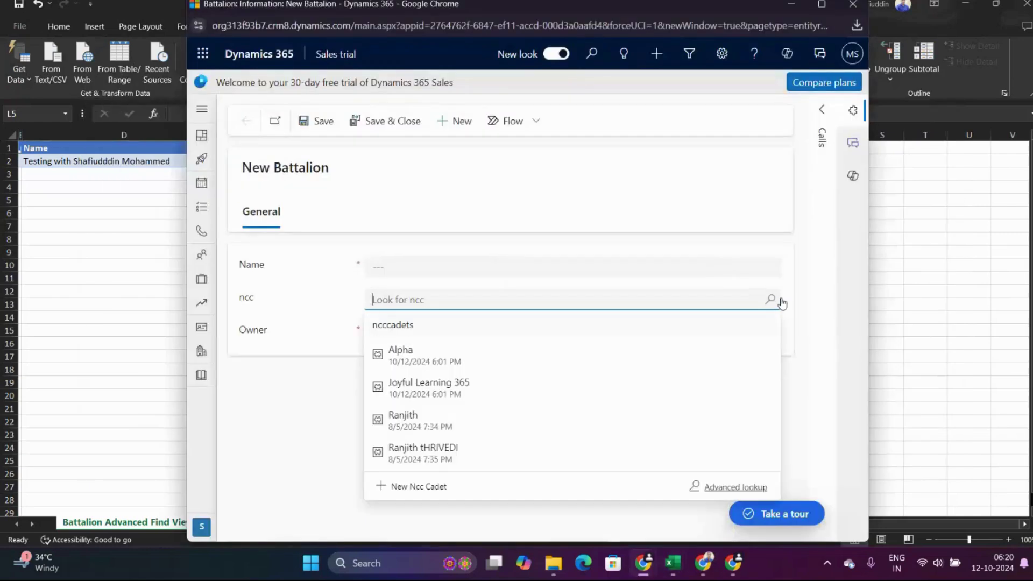
{"action": "key", "text": "Escape"}
{"action": "key", "text": "alt+Tab"}
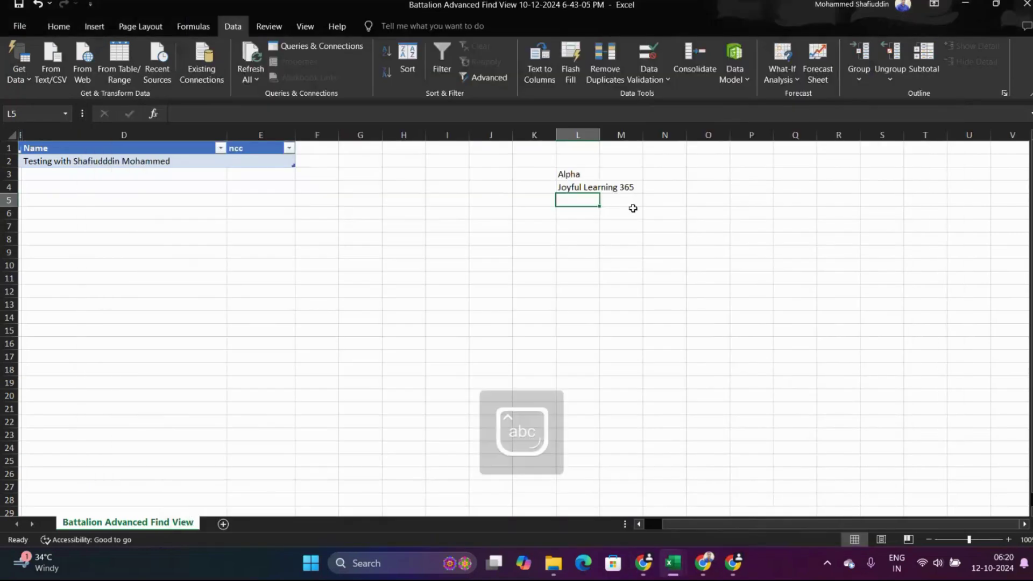
{"action": "type", "text": "Ranjith"}
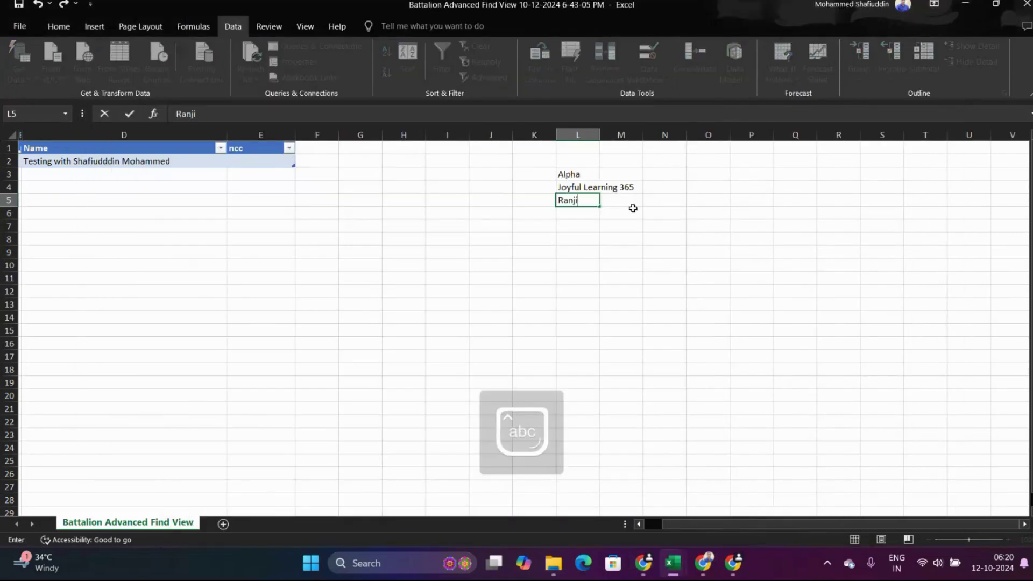
{"action": "key", "text": "Tab"}
{"action": "key", "text": "Left"}
{"action": "key", "text": "Left"}
{"action": "key", "text": "Left"}
{"action": "key", "text": "Left"}
{"action": "key", "text": "Left"}
{"action": "key", "text": "Left"}
{"action": "key", "text": "Left"}
{"action": "key", "text": "Left"}
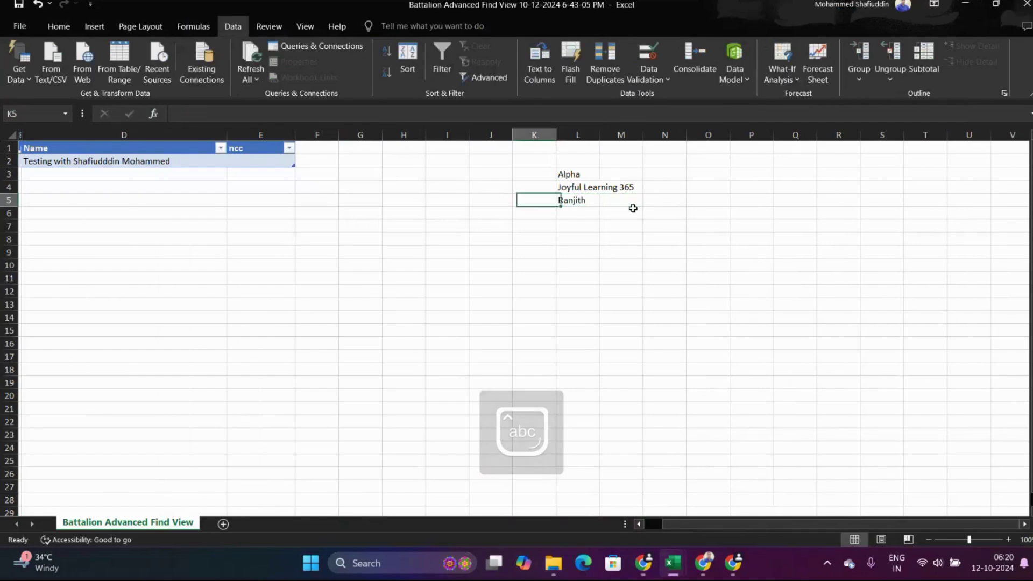
{"action": "key", "text": "Up"}
{"action": "key", "text": "Up"}
{"action": "key", "text": "Up"}
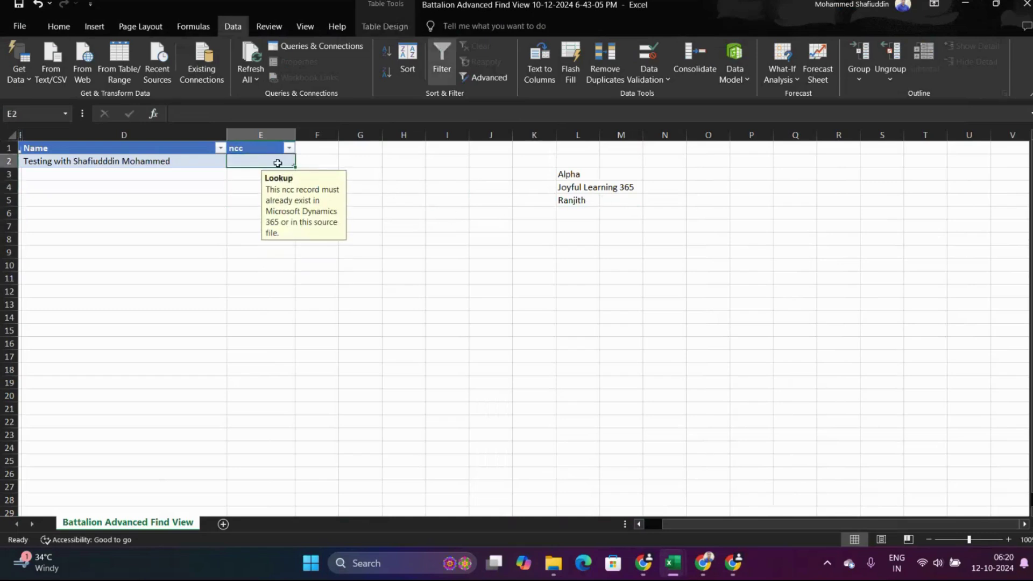
Select the empty ncc cell E2 and open its Data Validation settings.
{"action": "left_click", "coordinate": [238, 176]}
{"action": "left_click", "coordinate": [244, 162]}
{"action": "left_click", "coordinate": [26, 29]}
{"action": "left_click", "coordinate": [23, 34]}
{"action": "left_click", "coordinate": [661, 81]}
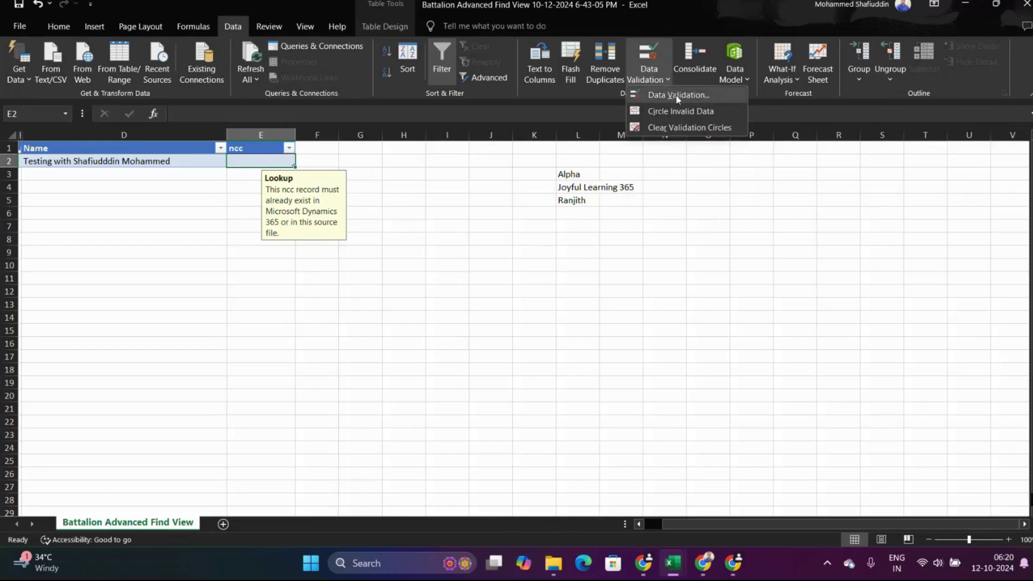
{"action": "left_click", "coordinate": [676, 97]}
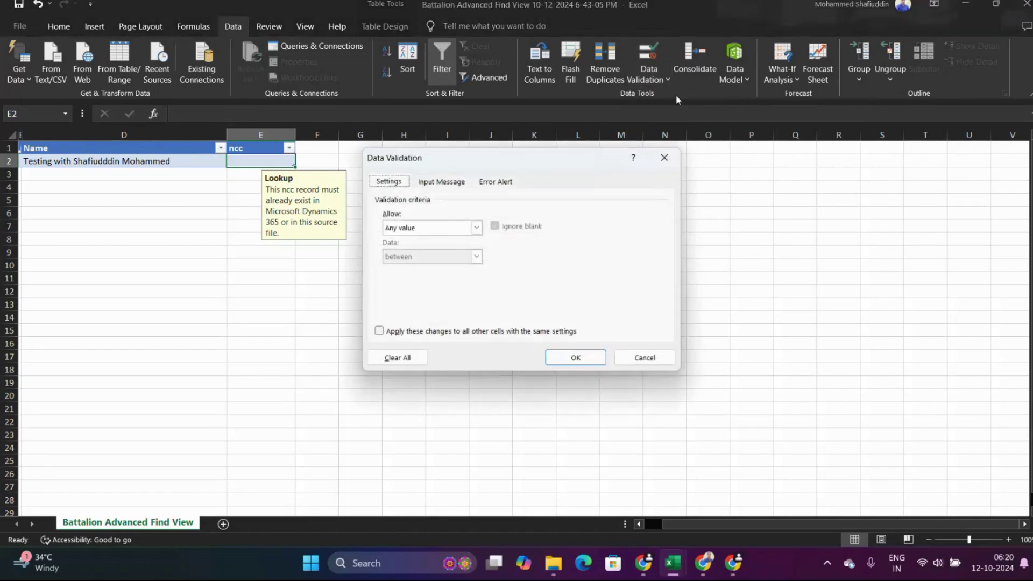
Restrict E2 to a List sourced from =$L$3:$L$5, then begin entering a value.
{"action": "left_click", "coordinate": [452, 231]}
{"action": "left_click", "coordinate": [433, 268]}
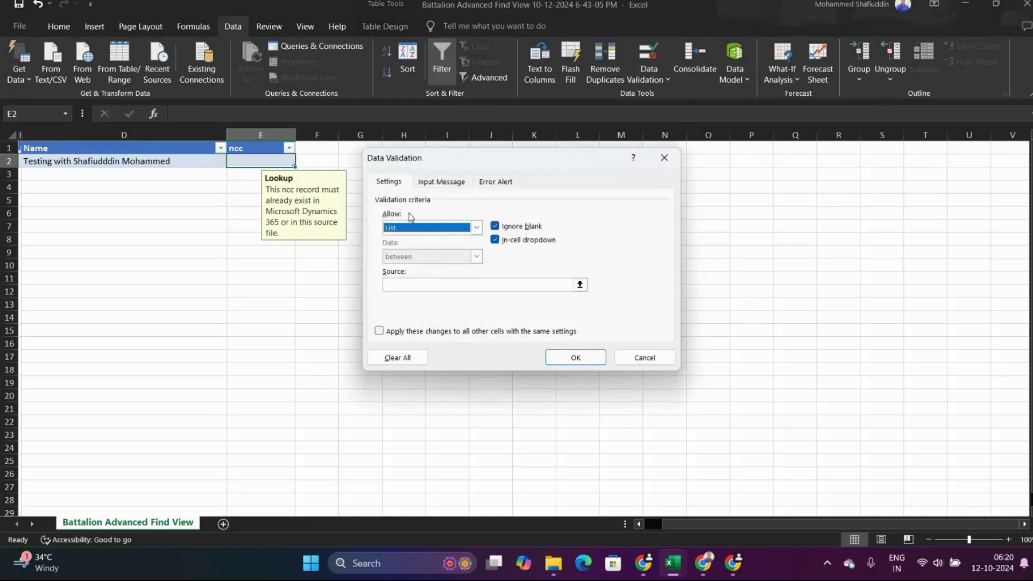
{"action": "left_click", "coordinate": [580, 286]}
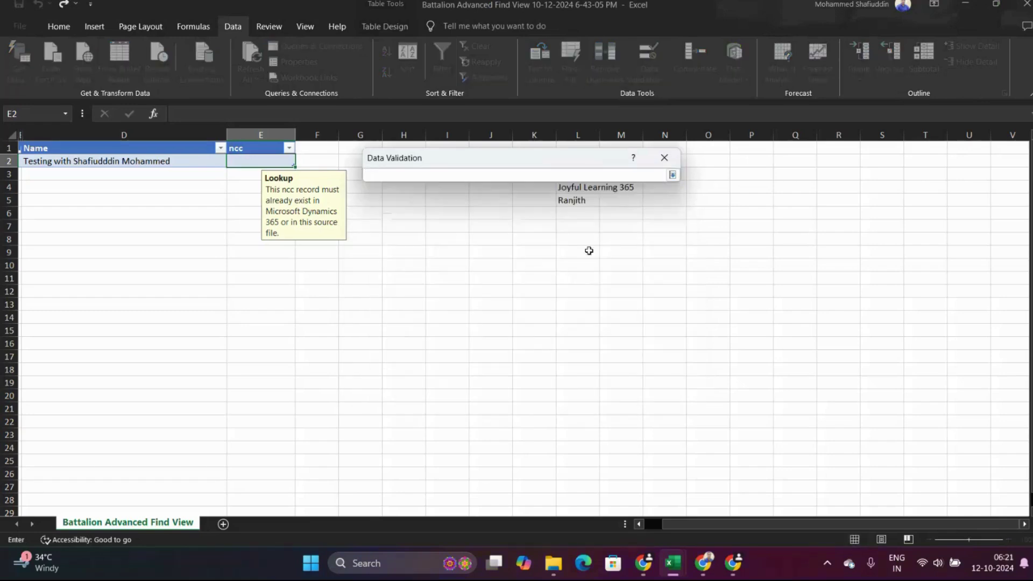
{"action": "left_click_drag", "start_coordinate": [573, 200], "coordinate": [719, 290]}
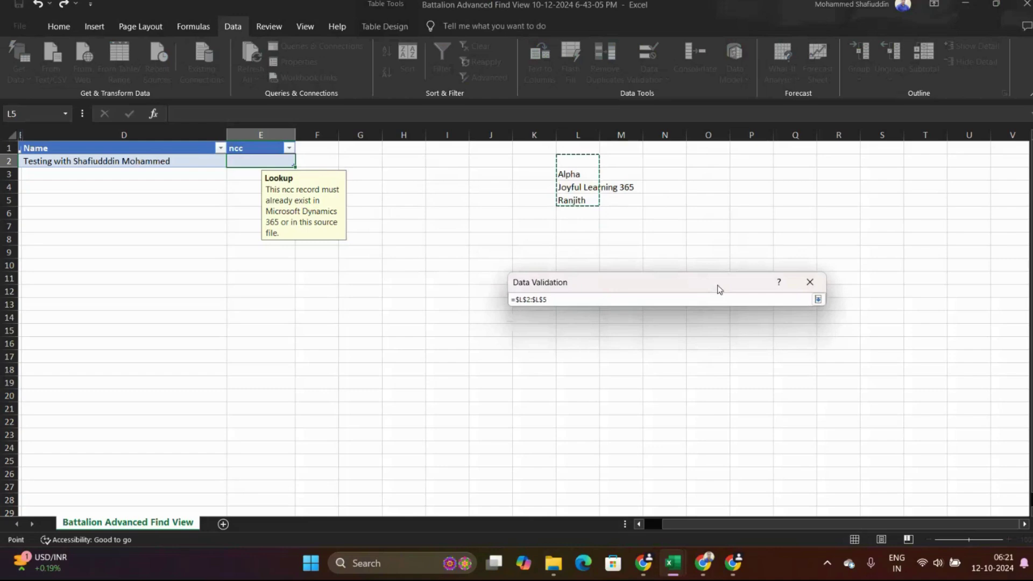
{"action": "left_click", "coordinate": [572, 174]}
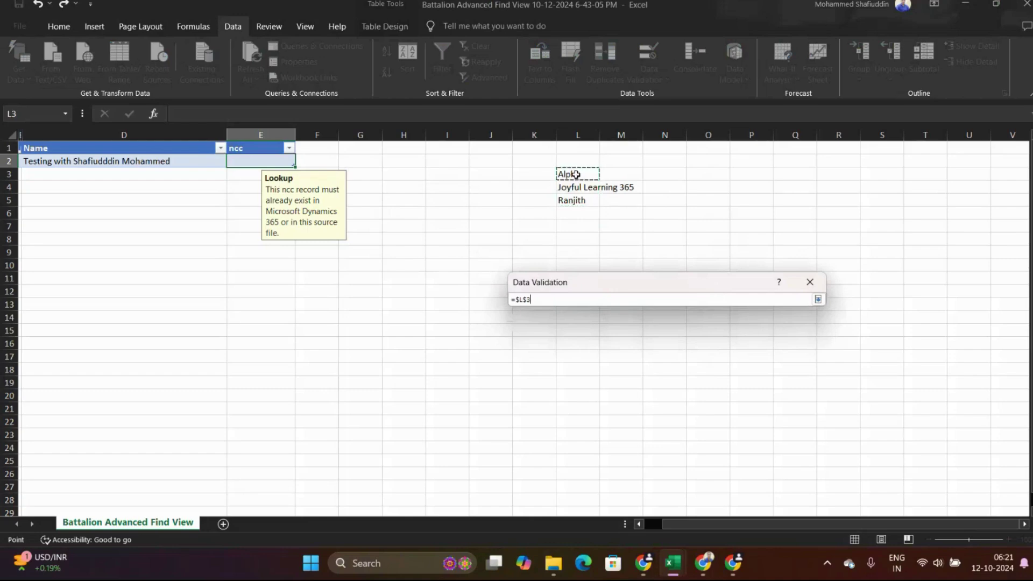
{"action": "left_click_drag", "start_coordinate": [576, 175], "coordinate": [572, 200]}
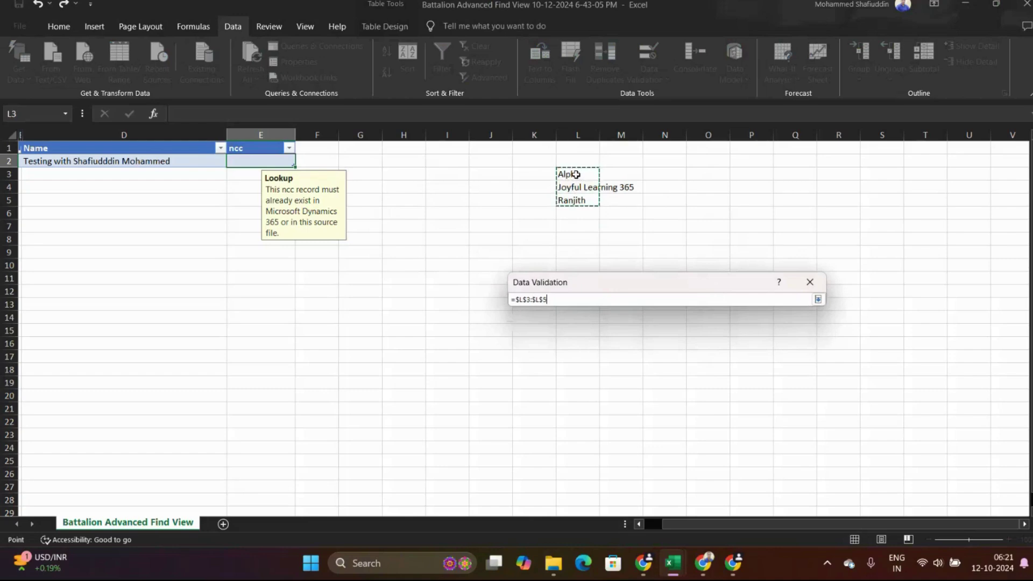
{"action": "left_click", "coordinate": [817, 299]}
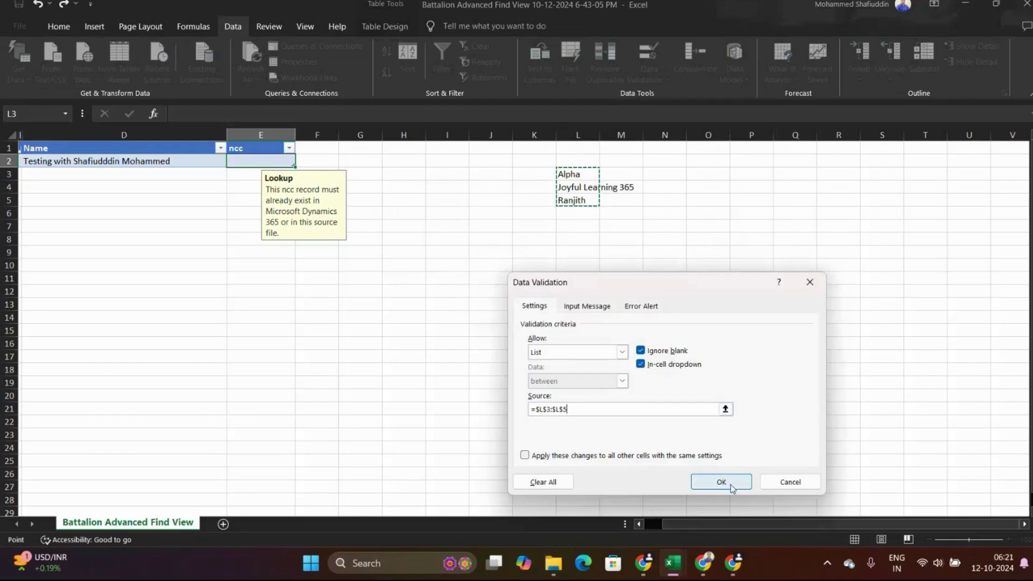
{"action": "left_click", "coordinate": [725, 481]}
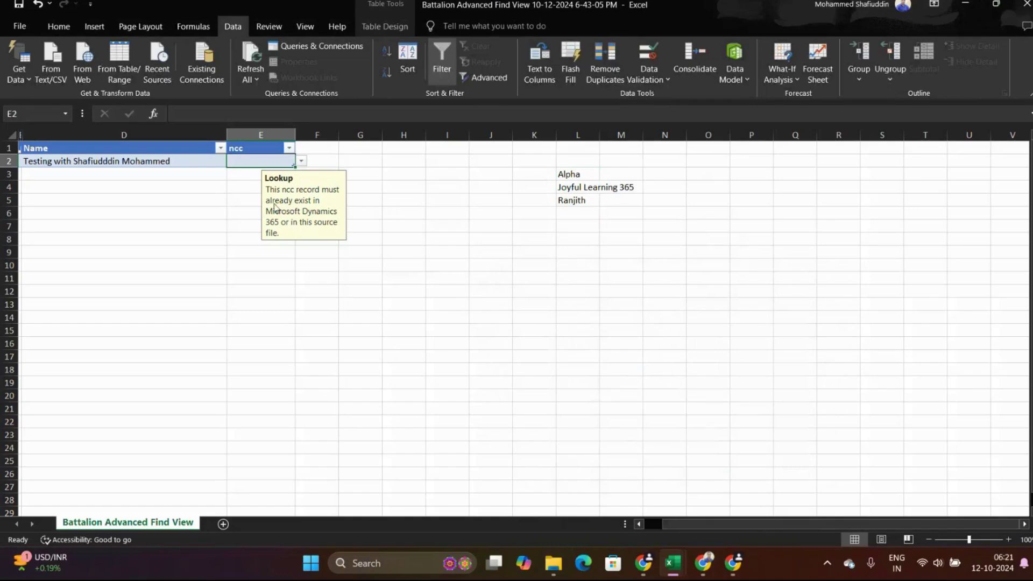
{"action": "double_click", "coordinate": [249, 161]}
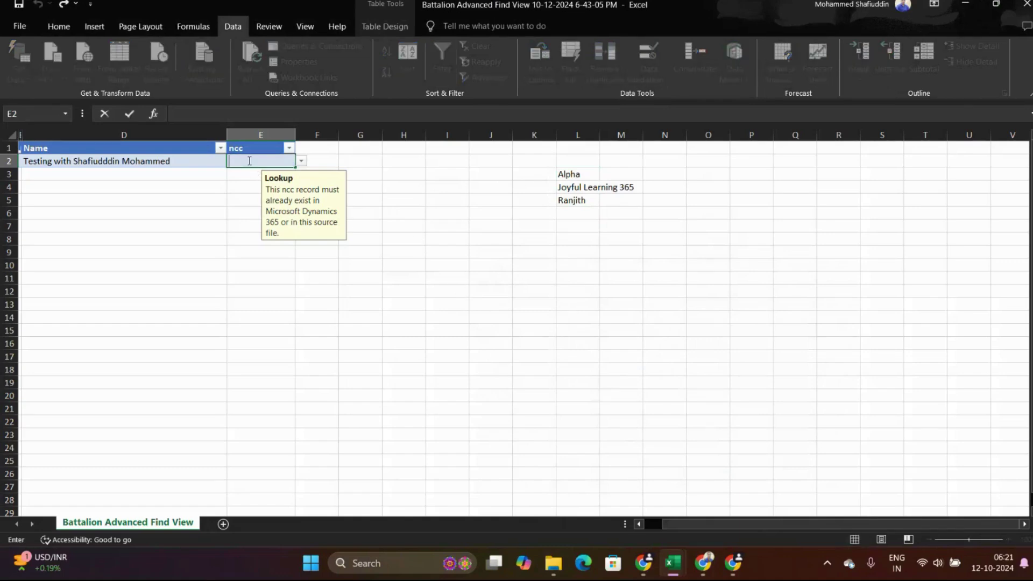
{"action": "type", "text": "al"}
{"action": "key", "text": "BackSpace"}
{"action": "key", "text": "BackSpace"}
Enter Alph in E2, dismiss the invalid-entry error, and pick Alpha from the dropdown.
{"action": "key", "text": "Caps_Lock"}
{"action": "type", "text": "A"}
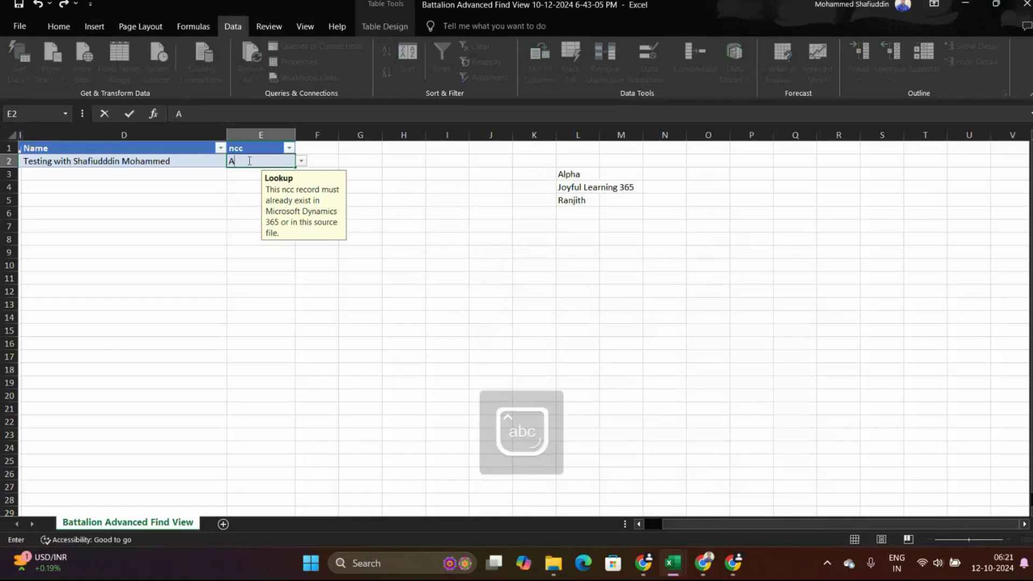
{"action": "type", "text": "lph"}
{"action": "key", "text": "Return"}
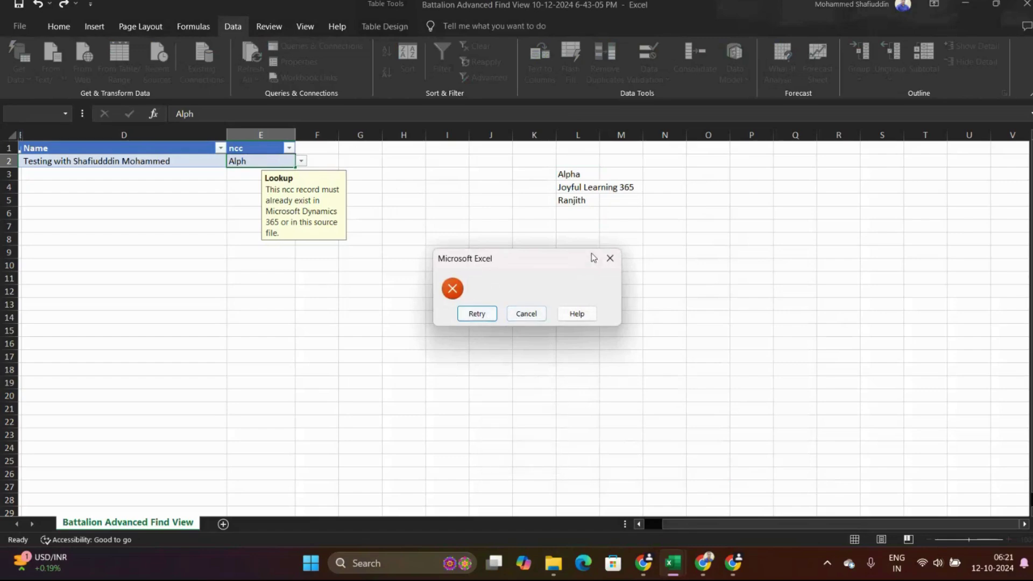
{"action": "left_click", "coordinate": [609, 260]}
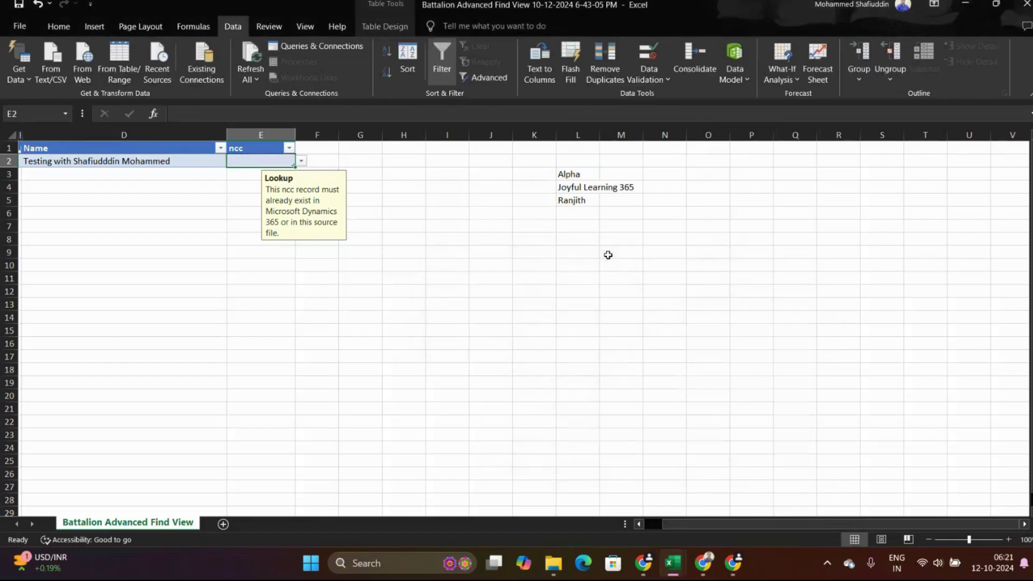
{"action": "left_click", "coordinate": [301, 163]}
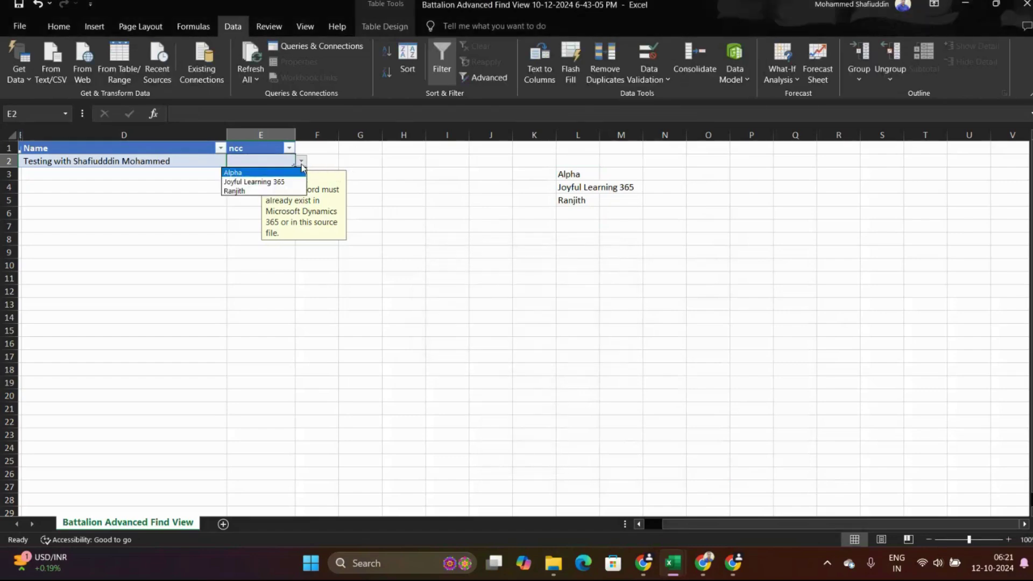
{"action": "left_click", "coordinate": [237, 172]}
{"action": "left_click", "coordinate": [425, 188]}
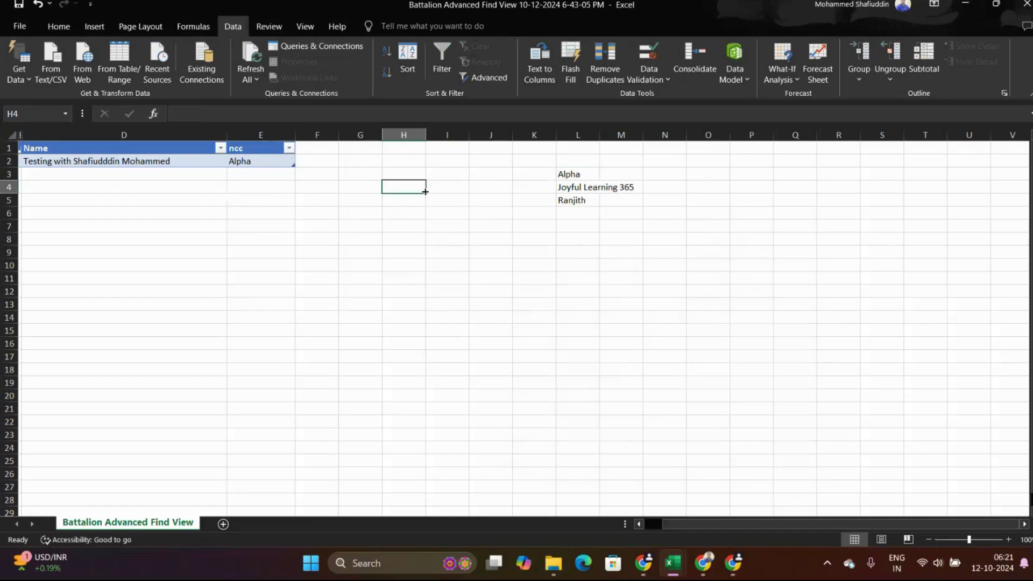
Test the E2 dropdown by switching the ncc value to Joyful Learning 365.
{"action": "left_click", "coordinate": [254, 163]}
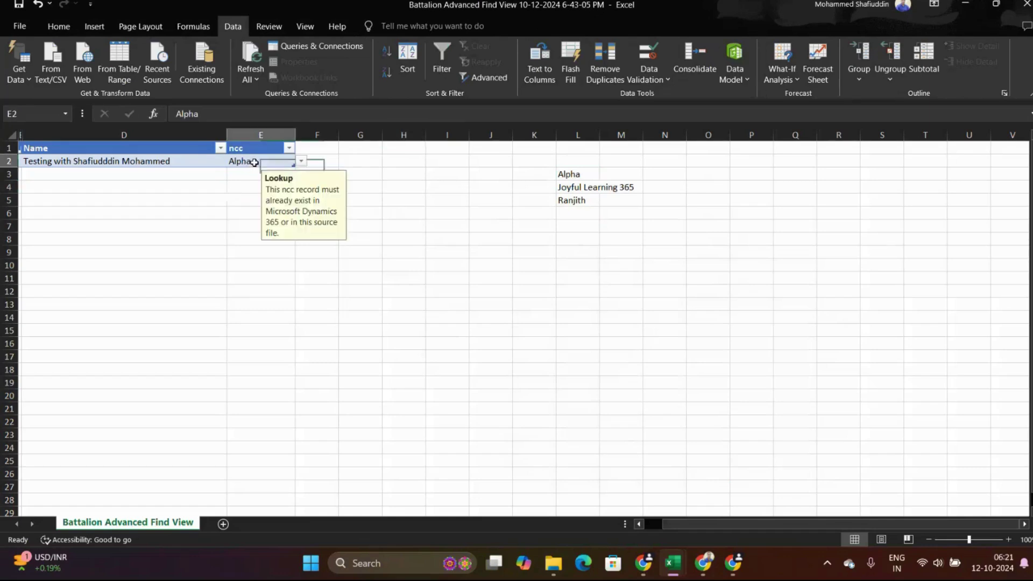
{"action": "left_click", "coordinate": [302, 161]}
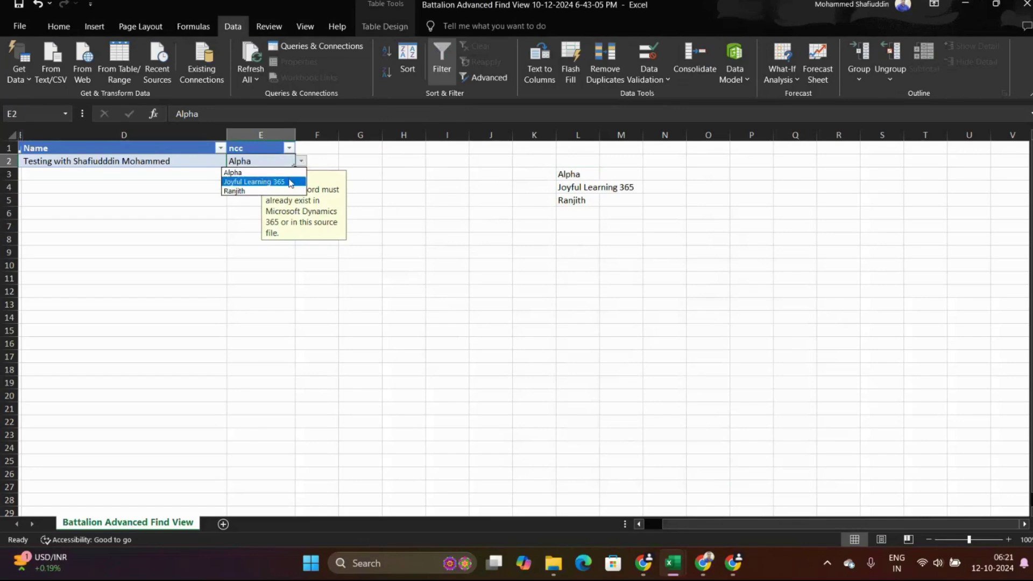
{"action": "left_click", "coordinate": [290, 184]}
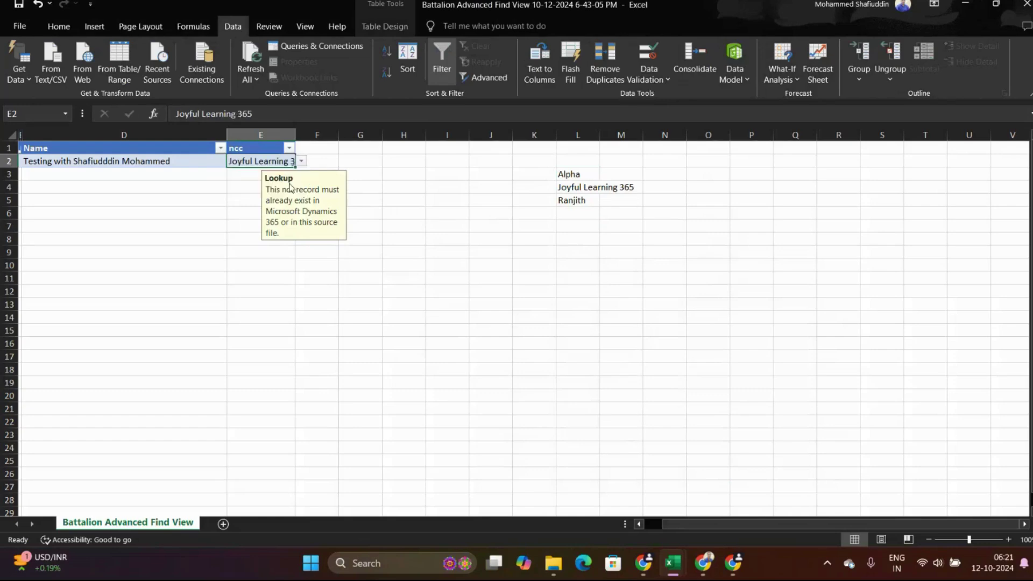
{"action": "left_click", "coordinate": [302, 161]}
{"action": "left_click", "coordinate": [257, 161]}
{"action": "left_click", "coordinate": [357, 157]}
Clear E2, re-enter Alpha, verify it against the dropdown, and save the workbook.
{"action": "left_click", "coordinate": [264, 161]}
{"action": "key", "text": "Delete"}
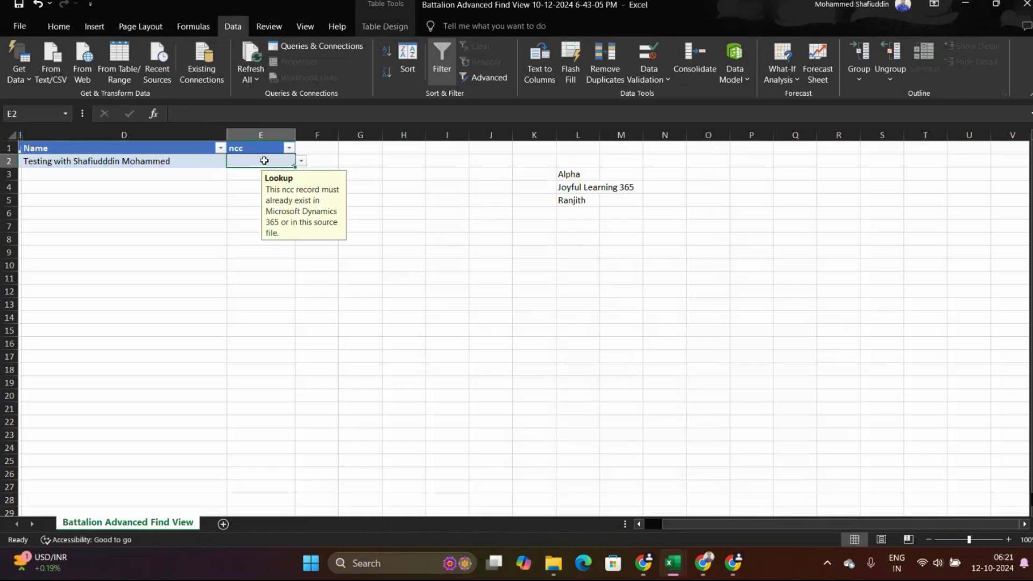
{"action": "type", "text": "Alpha"}
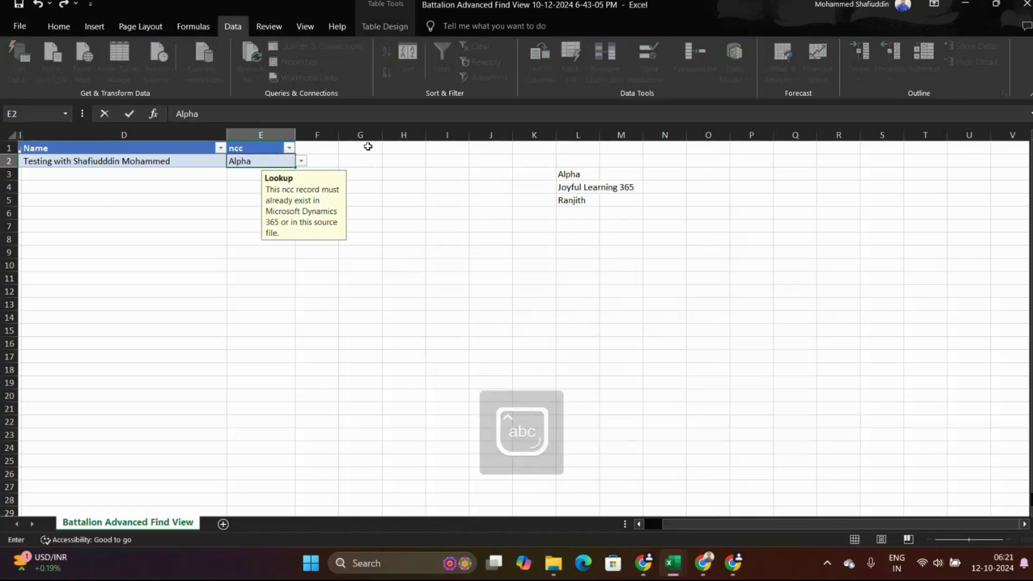
{"action": "left_click", "coordinate": [395, 158]}
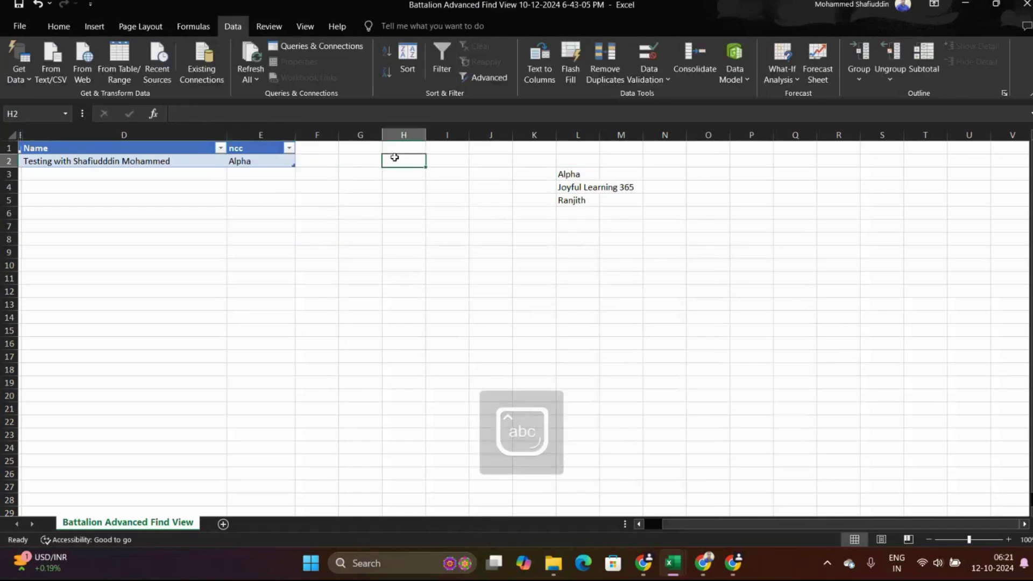
{"action": "left_click", "coordinate": [281, 161]}
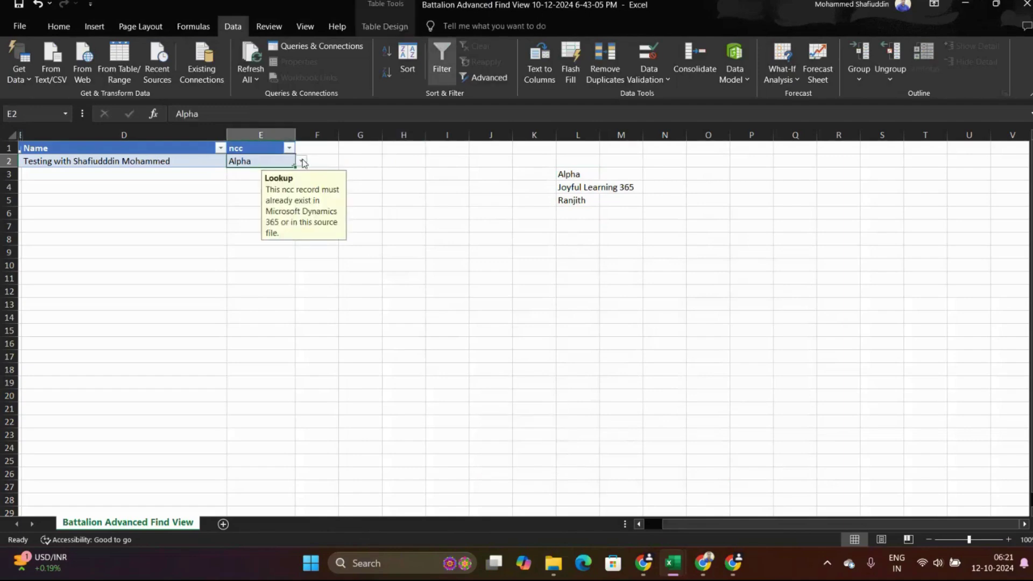
{"action": "left_click", "coordinate": [302, 162]}
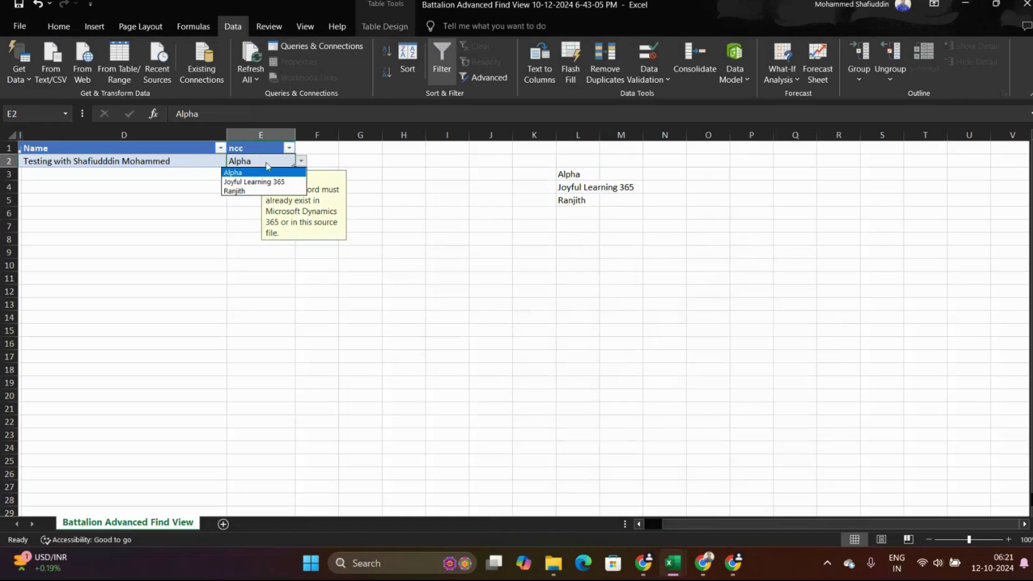
{"action": "key", "text": "Escape"}
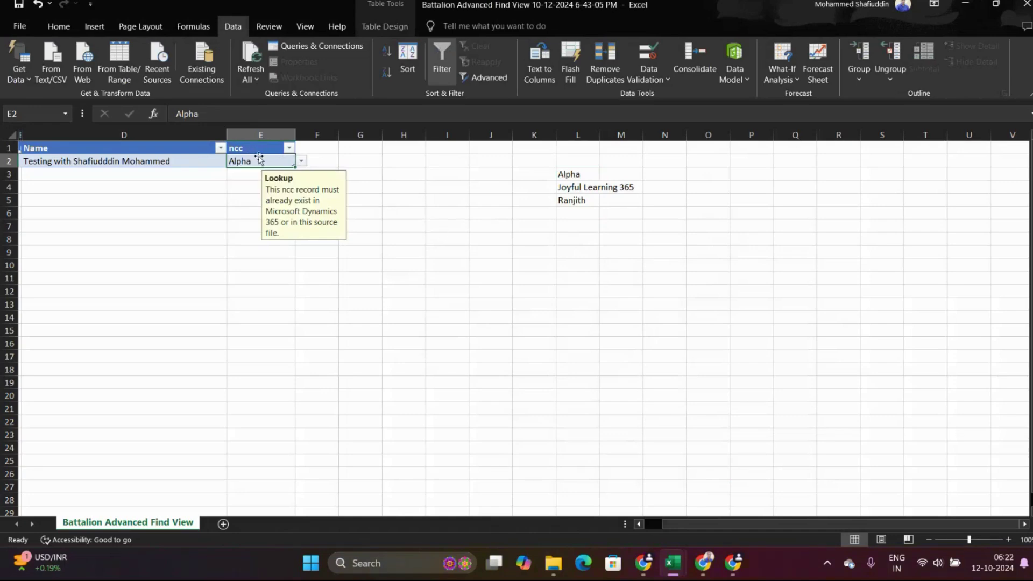
{"action": "left_click", "coordinate": [19, 8]}
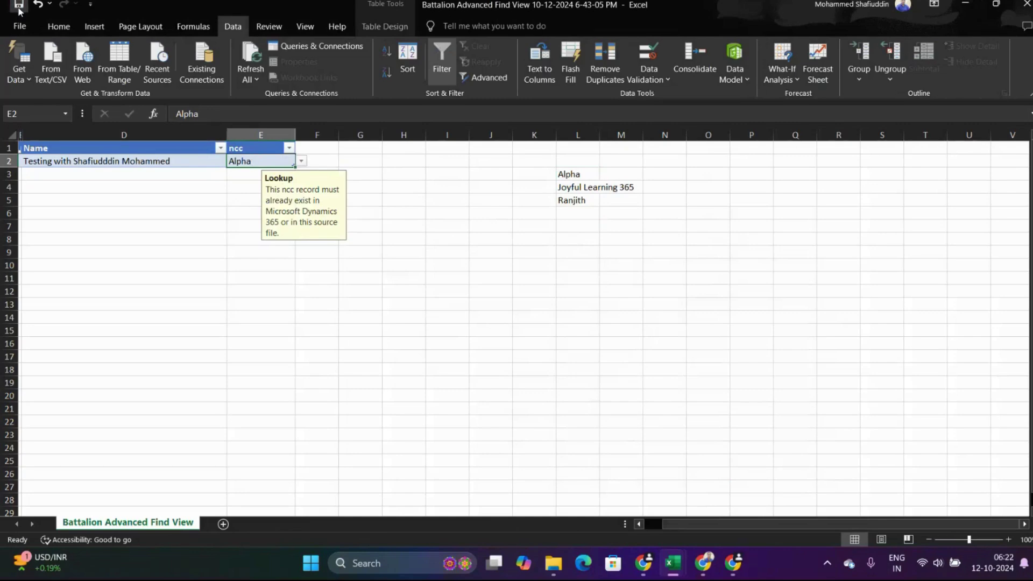
Switch back to Dynamics 365 and refresh the My Imports list.
{"action": "key", "text": "alt+Tab"}
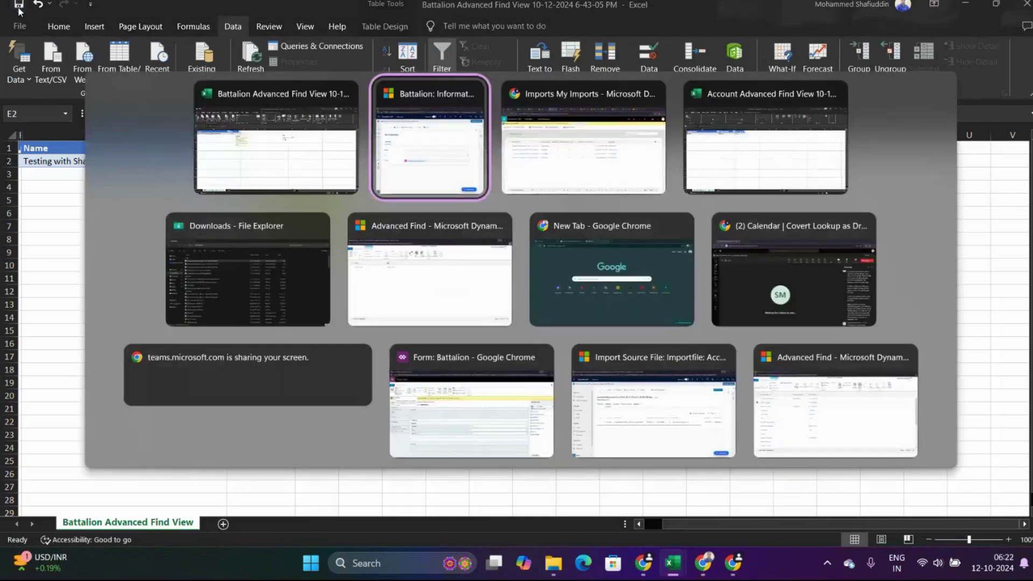
{"action": "key", "text": "Tab"}
{"action": "key", "text": "Tab"}
{"action": "key", "text": "alt+Tab"}
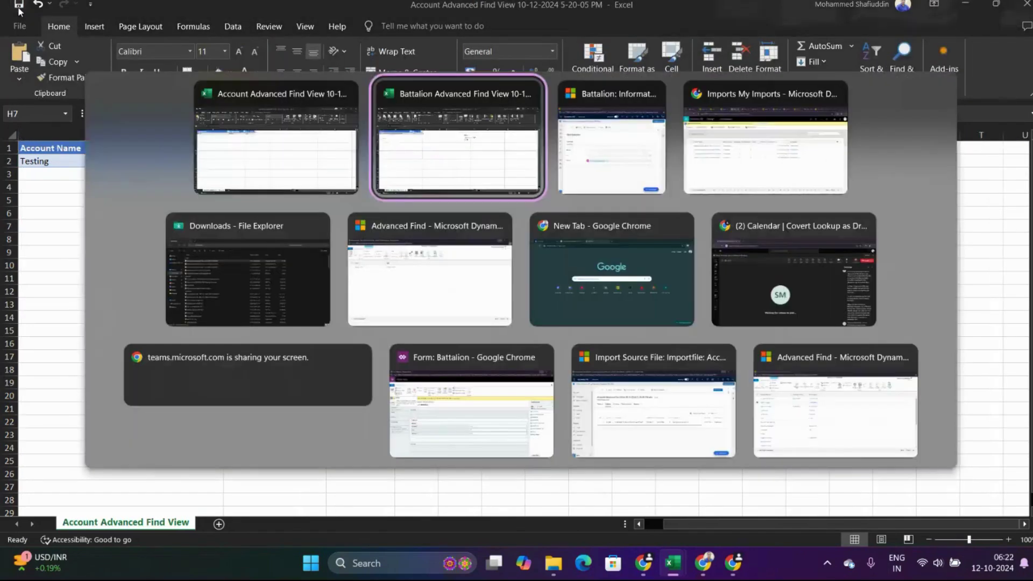
{"action": "key", "text": "Tab"}
{"action": "key", "text": "Tab"}
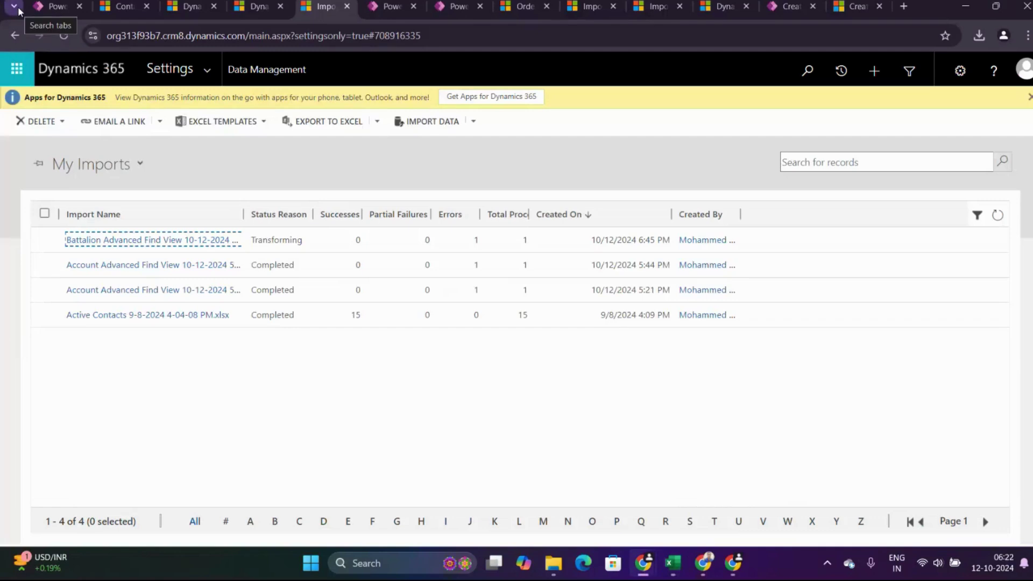
{"action": "left_click", "coordinate": [997, 216]}
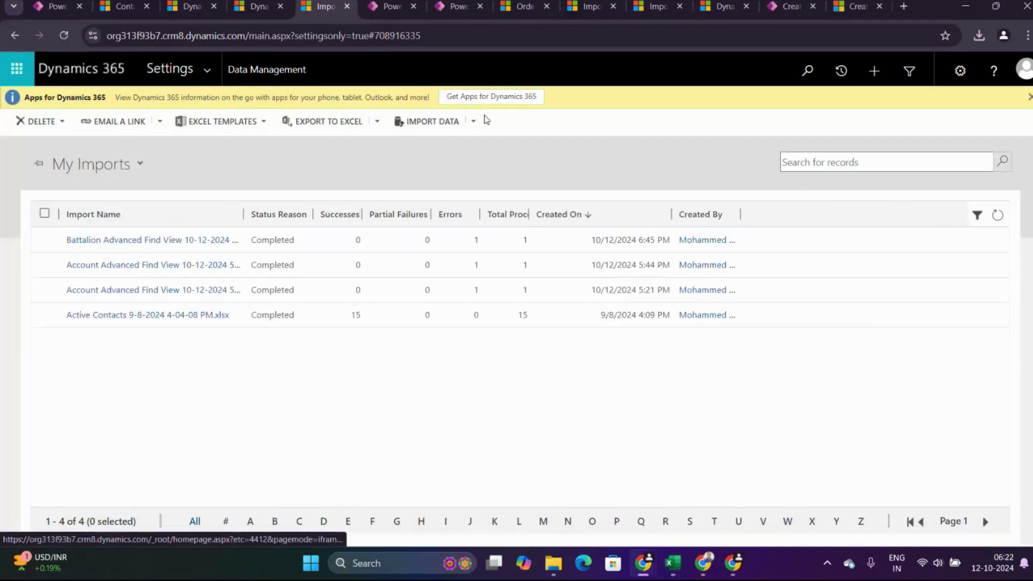
{"action": "left_click", "coordinate": [440, 120]}
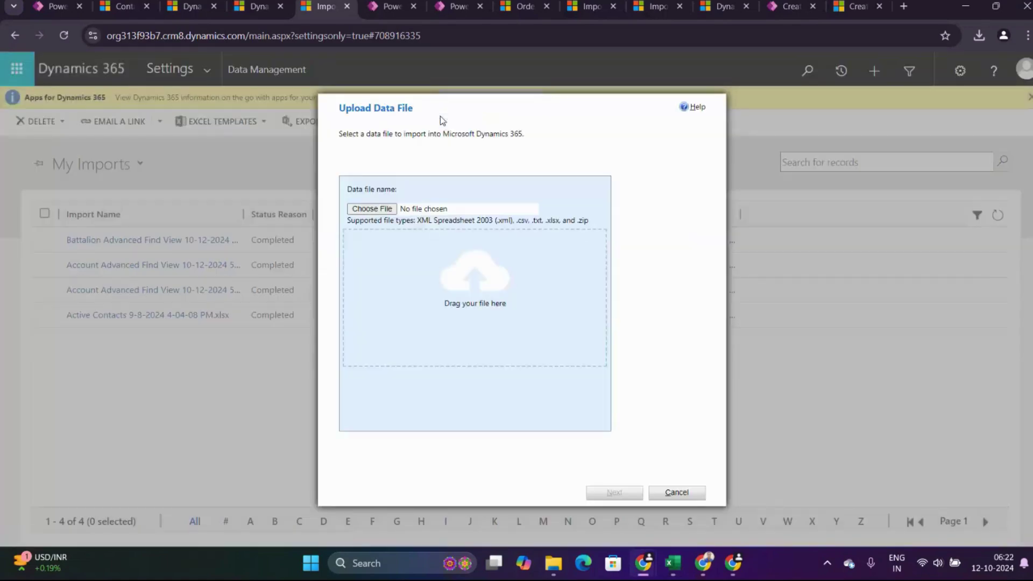
{"action": "left_click", "coordinate": [368, 211]}
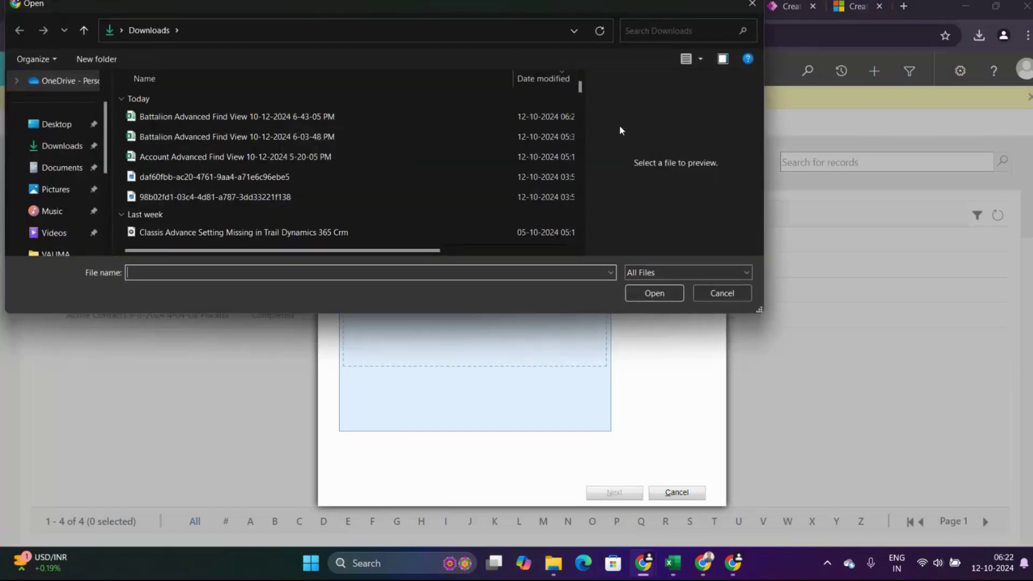
{"action": "left_click", "coordinate": [386, 117]}
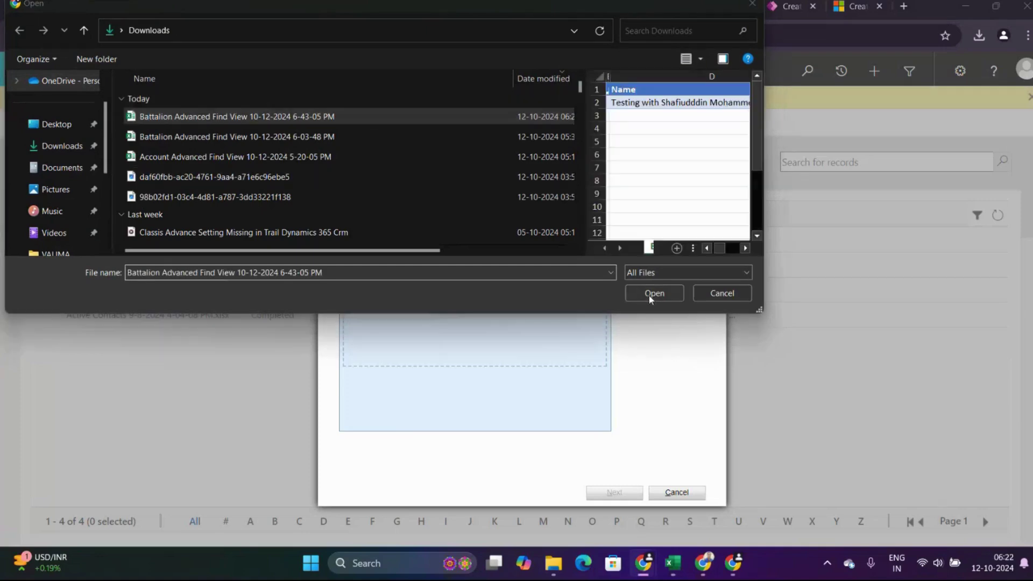
{"action": "left_click", "coordinate": [654, 294]}
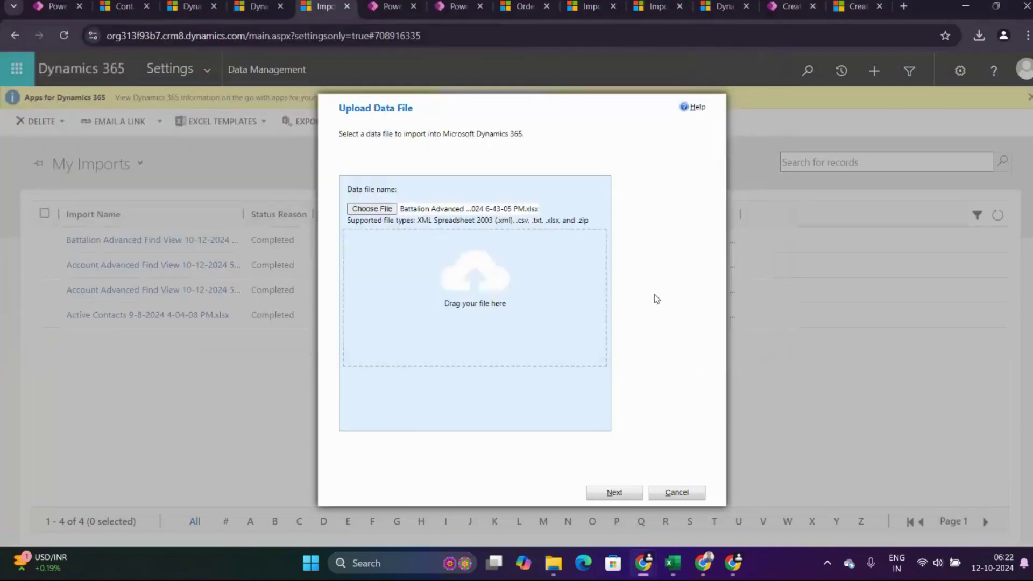
Continue past the upload with default settings, submit the Battalion import, and finish the wizard.
{"action": "left_click", "coordinate": [631, 495]}
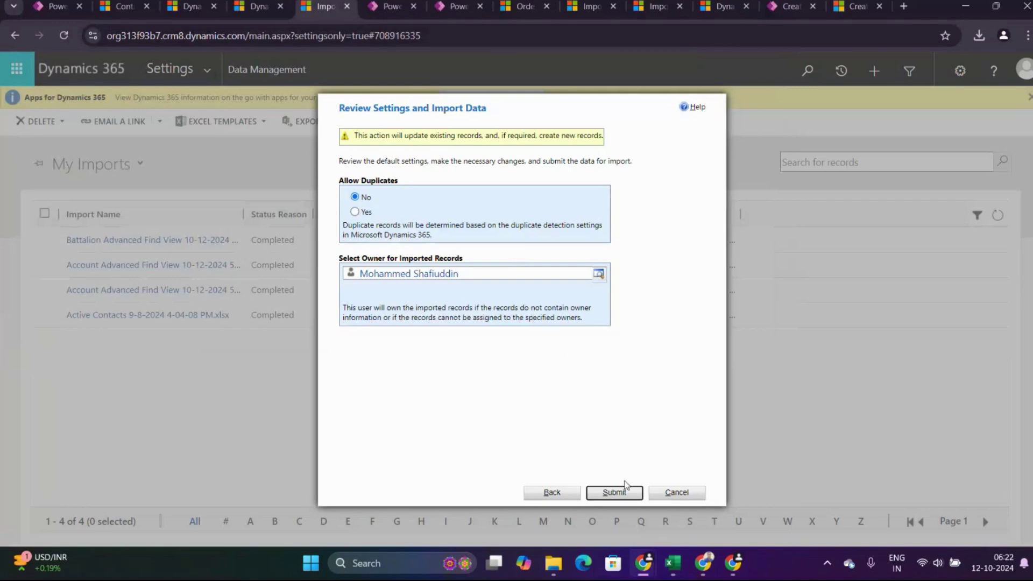
{"action": "left_click", "coordinate": [617, 495]}
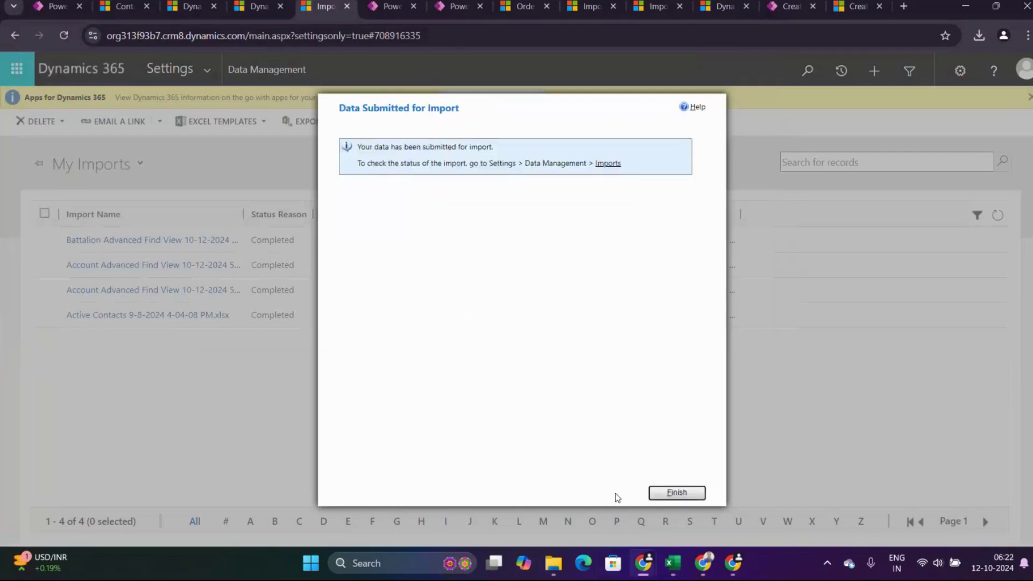
{"action": "left_click", "coordinate": [681, 493]}
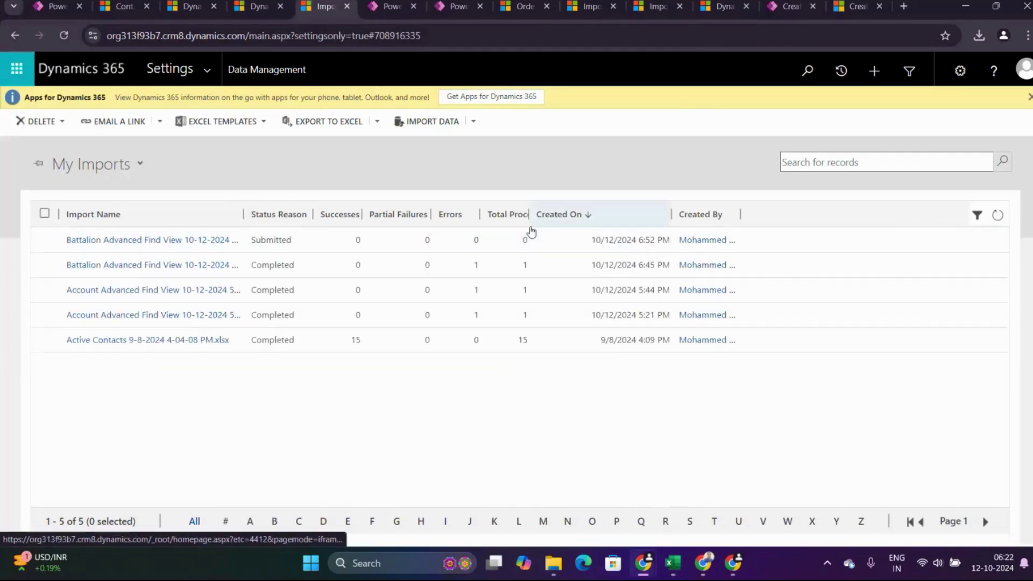
Refresh My Imports until the 6:52 PM Battalion import shows Completed with 1 success and 0 errors.
{"action": "left_click", "coordinate": [998, 220]}
{"action": "left_click", "coordinate": [999, 221]}
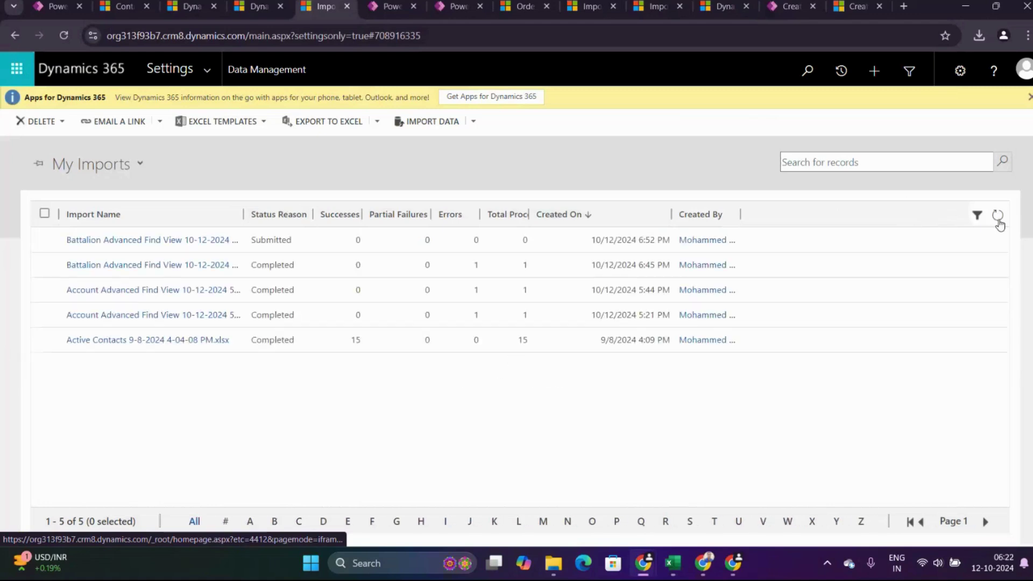
{"action": "left_click", "coordinate": [999, 221]}
{"action": "left_click", "coordinate": [999, 220]}
{"action": "left_click", "coordinate": [997, 217]}
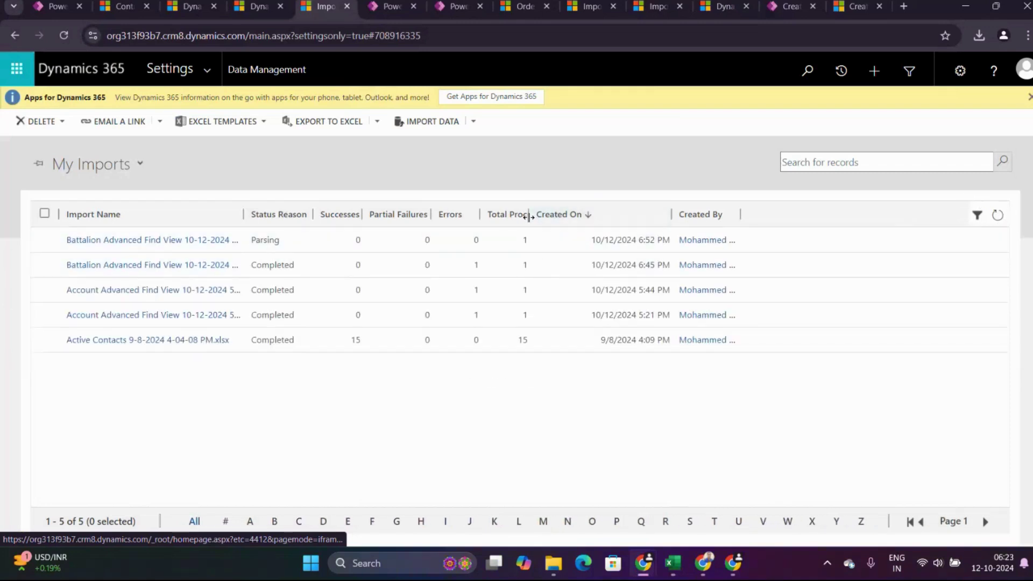
{"action": "left_click_drag", "start_coordinate": [529, 217], "coordinate": [565, 216]}
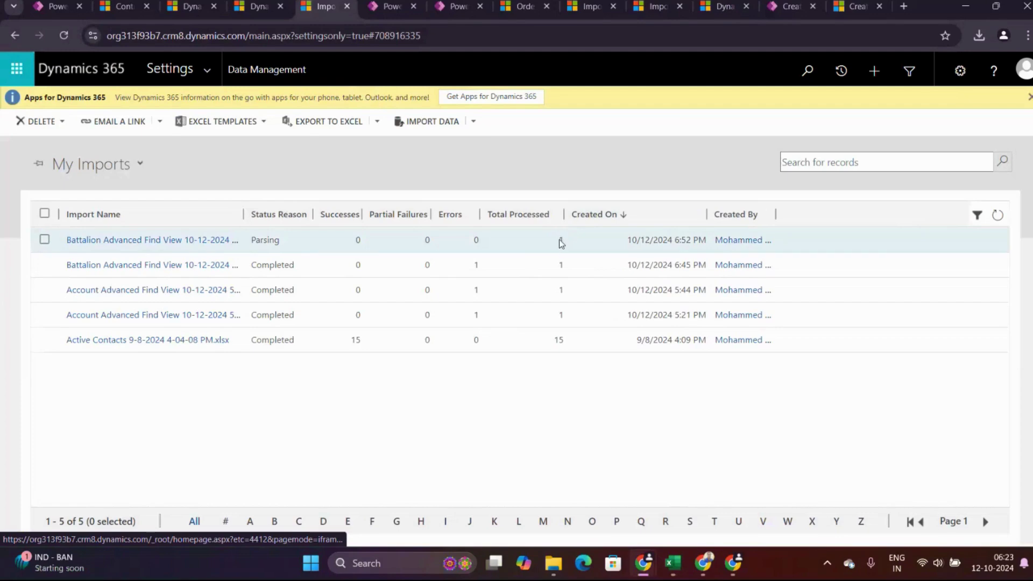
{"action": "left_click", "coordinate": [997, 217]}
{"action": "left_click", "coordinate": [998, 219]}
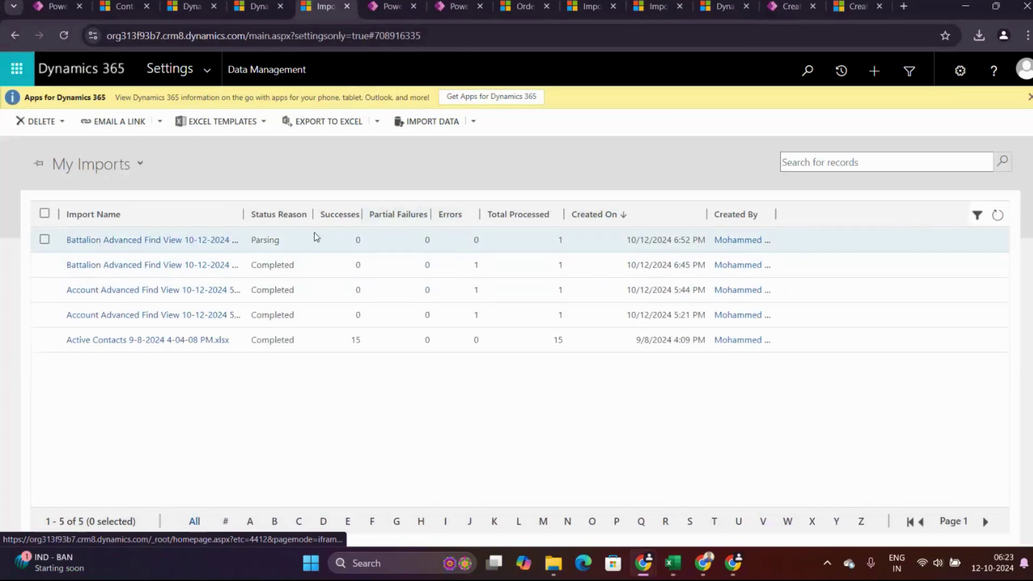
{"action": "left_click", "coordinate": [997, 216]}
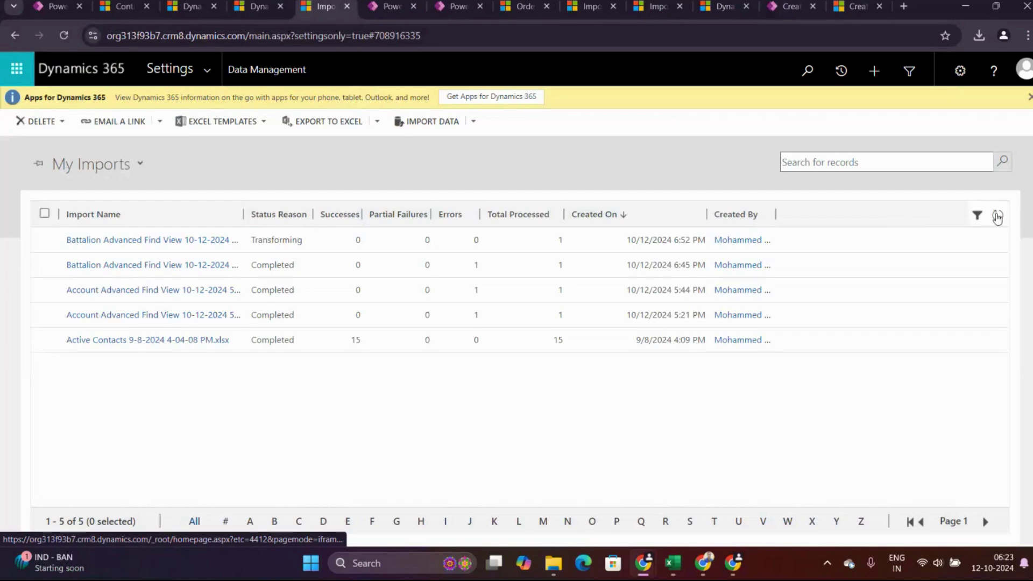
{"action": "left_click", "coordinate": [996, 216]}
{"action": "left_click", "coordinate": [997, 216]}
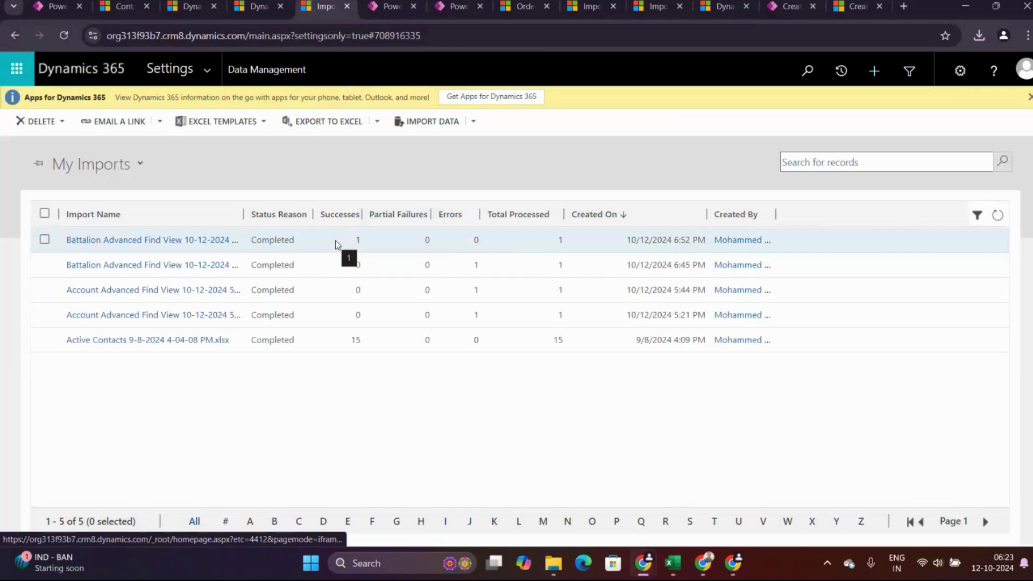
{"action": "left_click", "coordinate": [184, 242]}
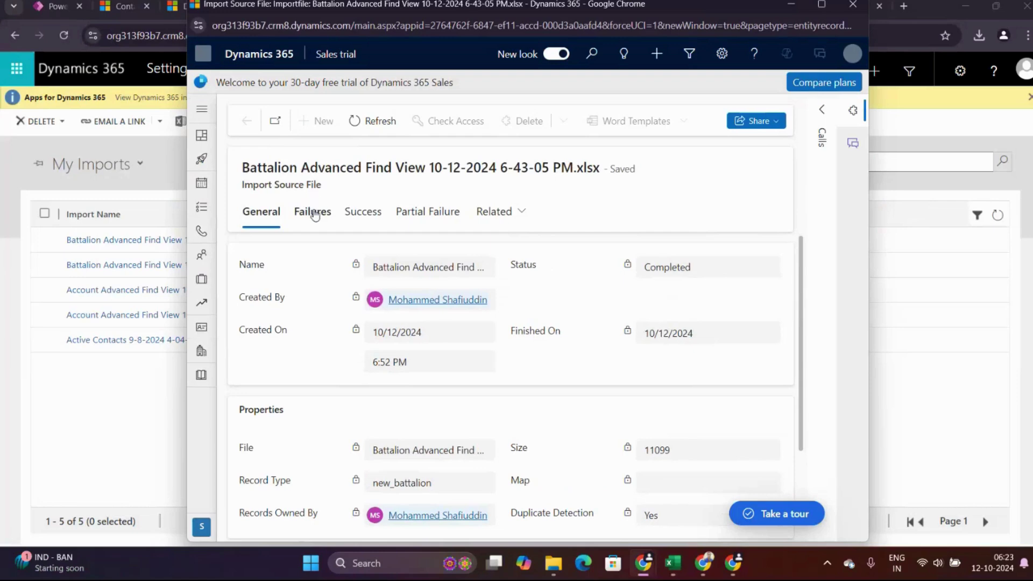
{"action": "left_click", "coordinate": [318, 213]}
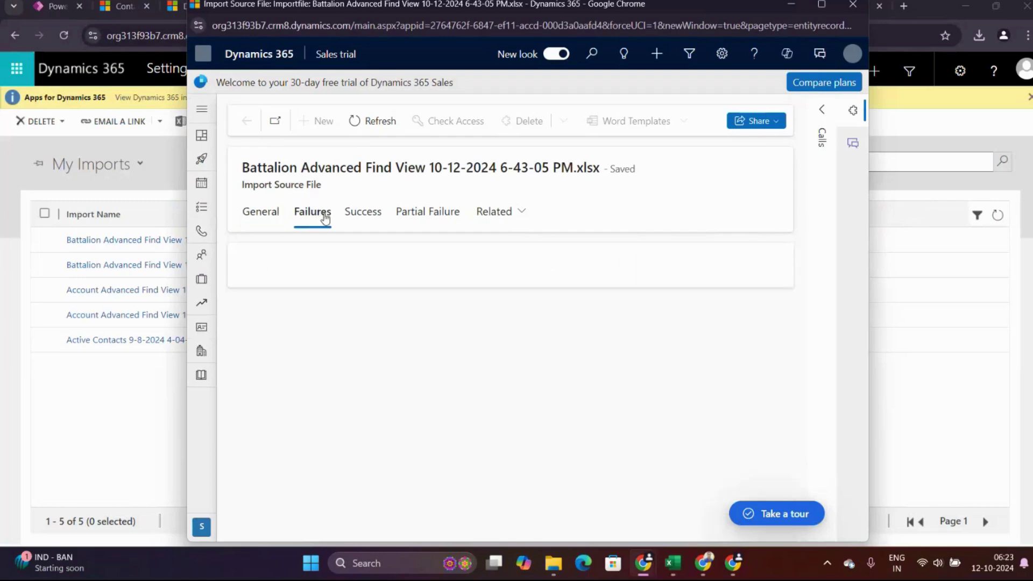
{"action": "left_click", "coordinate": [368, 213]}
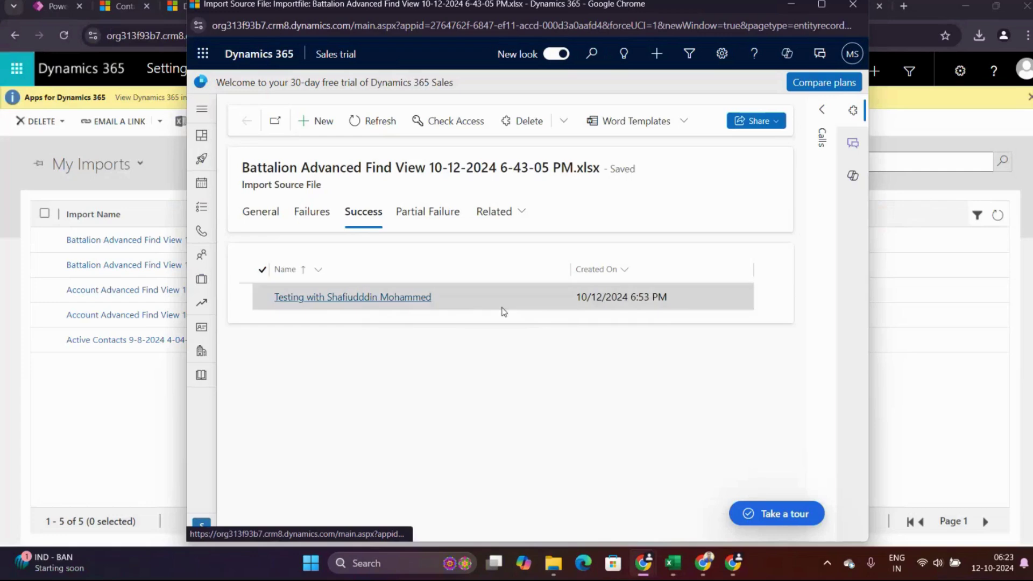
{"action": "left_click", "coordinate": [418, 299]}
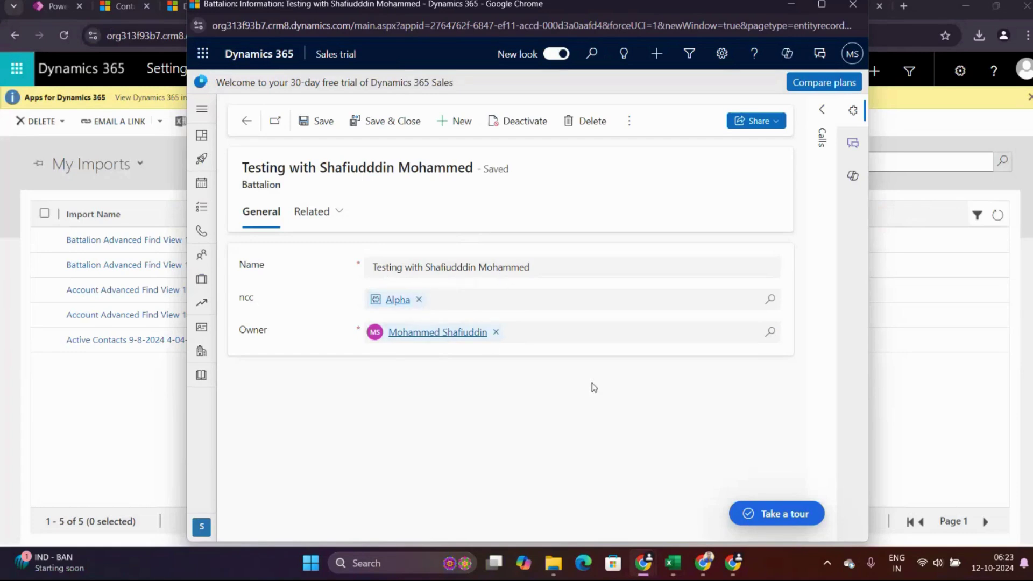
{"action": "left_click", "coordinate": [852, 5]}
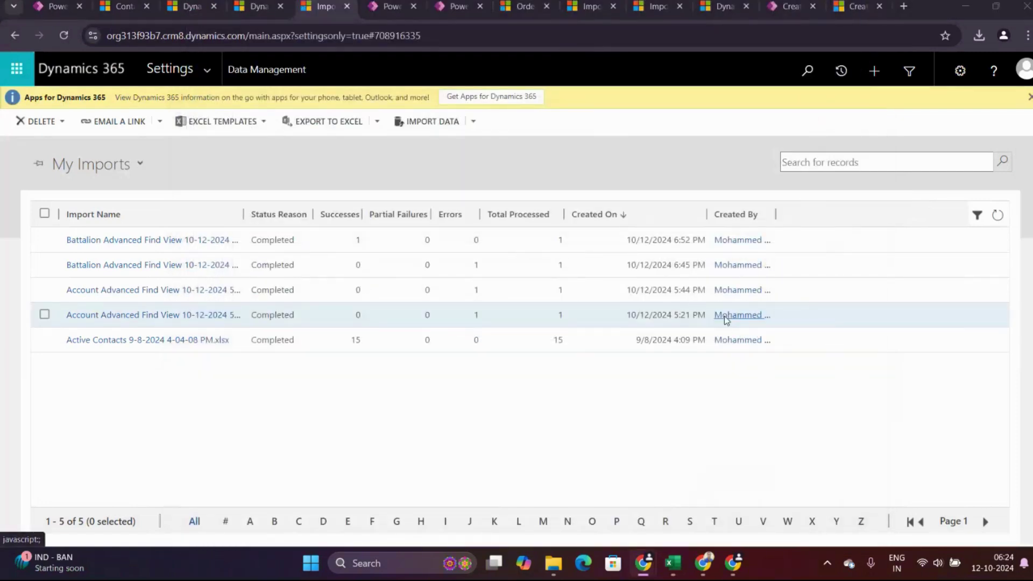
Return to the Battalion Advanced Find View workbook, showing row 2 with ncc Alpha.
{"action": "key", "text": "alt+Tab"}
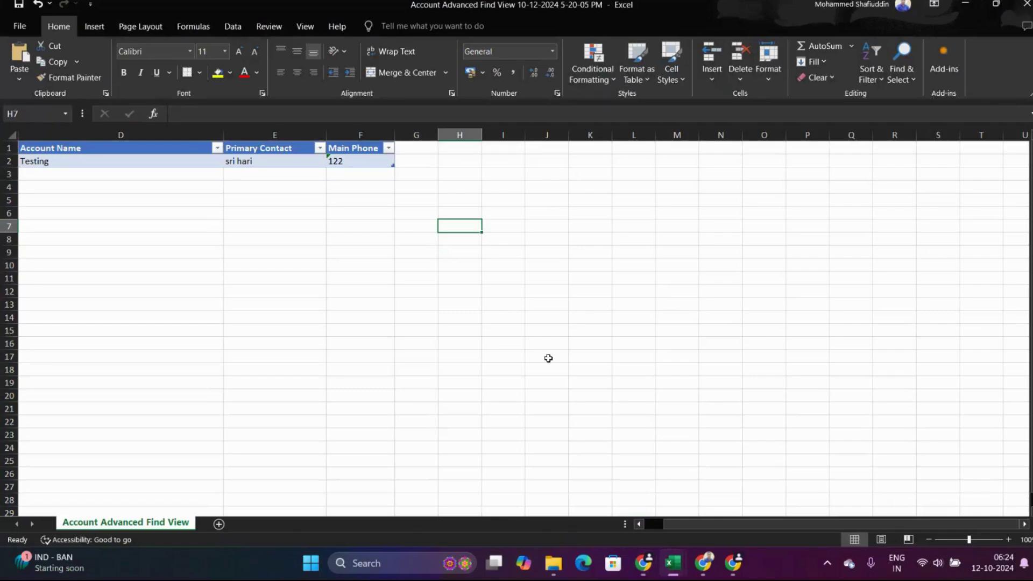
{"action": "key", "text": "alt+Tab"}
{"action": "key", "text": "alt+Tab"}
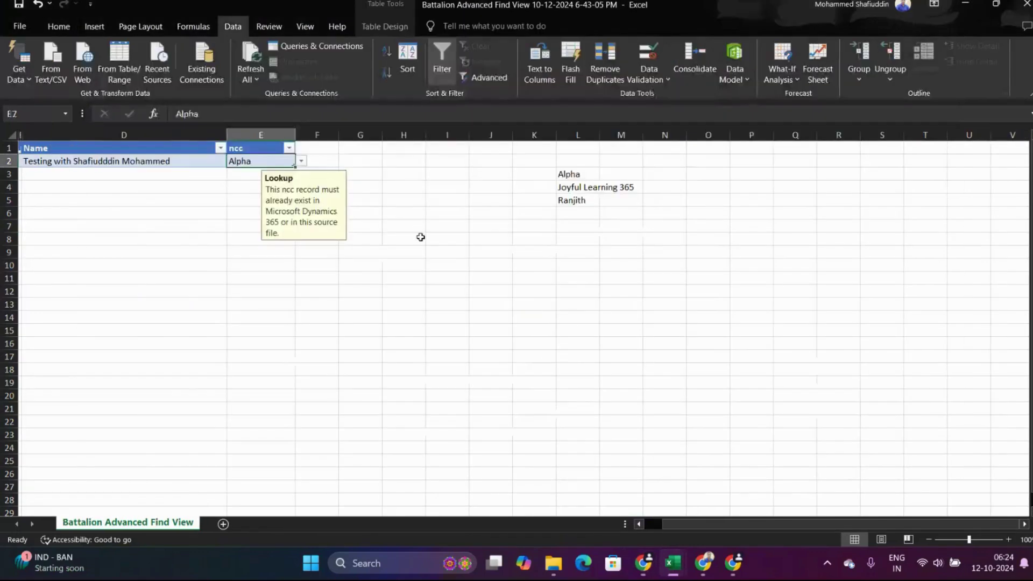
{"action": "left_click", "coordinate": [418, 238]}
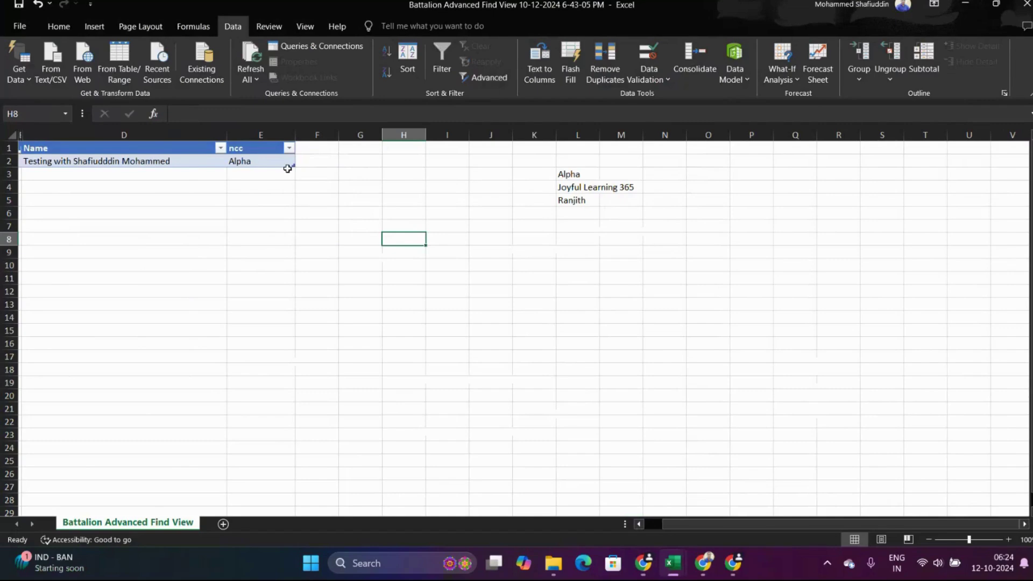